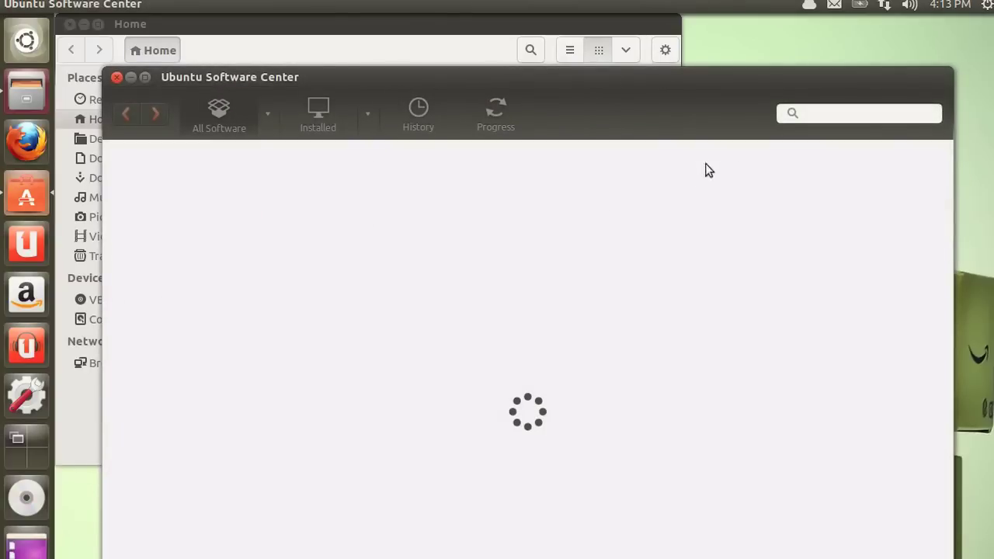
- Install the Samba (system-config-samba) tool from Ubuntu Software Center, then close the store
{"action": "type", "text": "samba"}
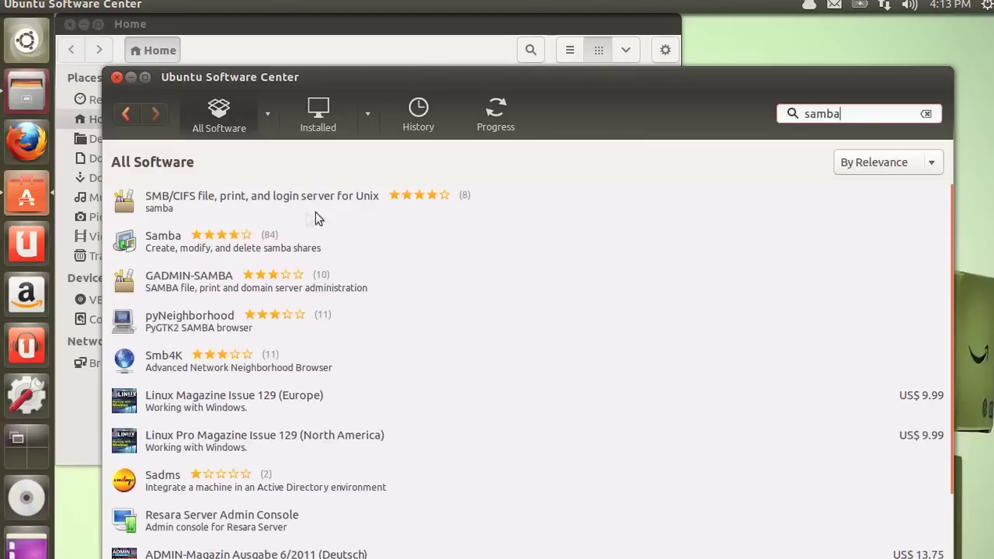
{"action": "left_click", "coordinate": [282, 231]}
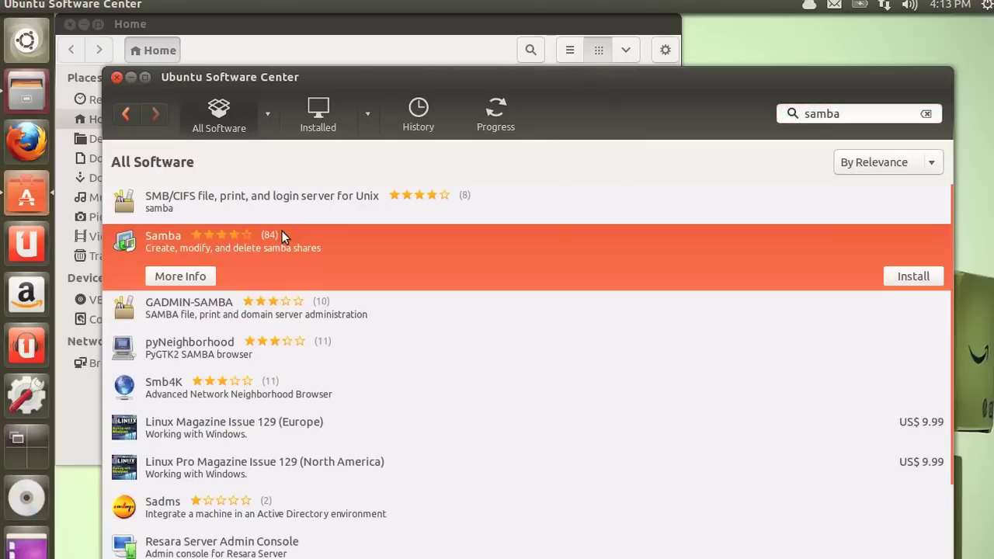
{"action": "left_click", "coordinate": [159, 276]}
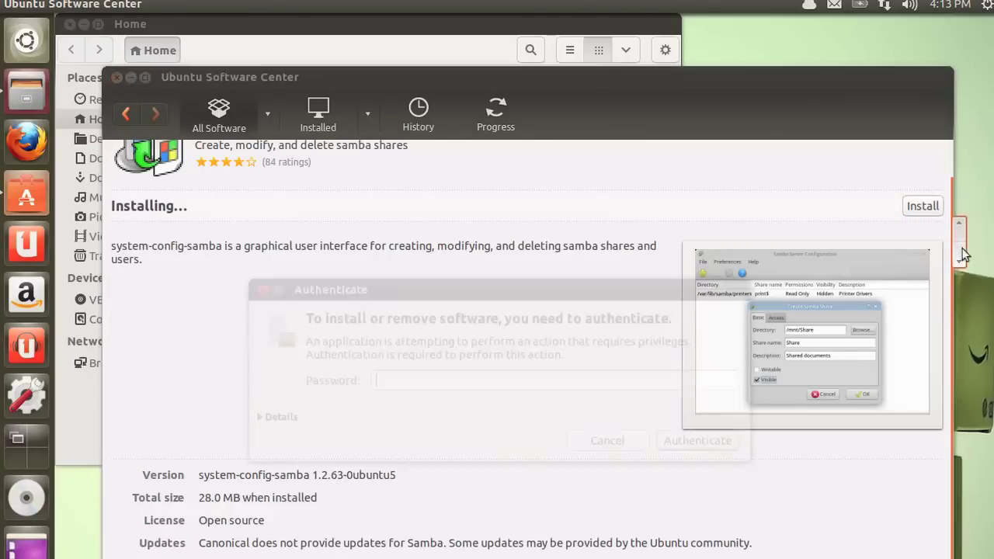
{"action": "type", "text": "••••••"}
{"action": "key", "text": "Return"}
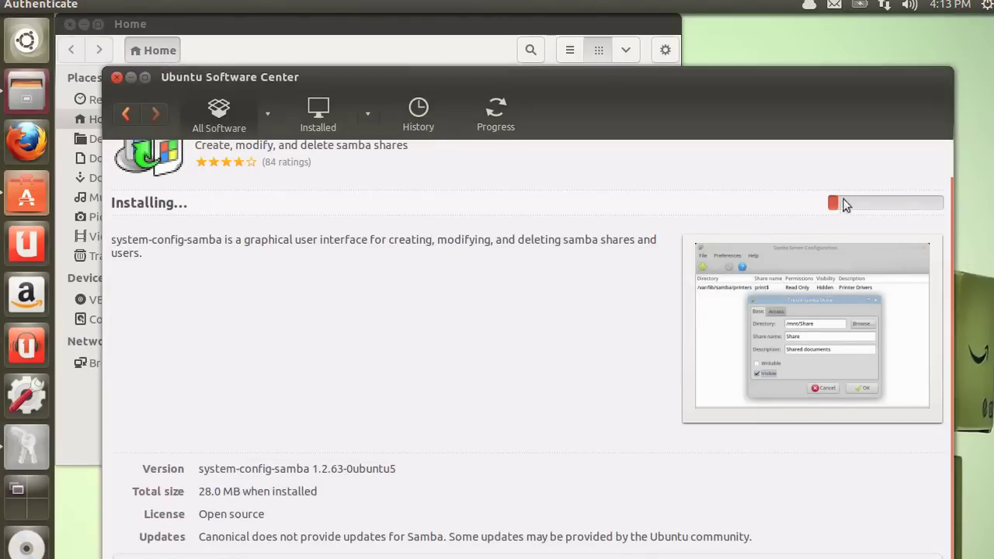
{"action": "scroll", "coordinate": [957, 273], "scroll_direction": "down", "scroll_amount": 1}
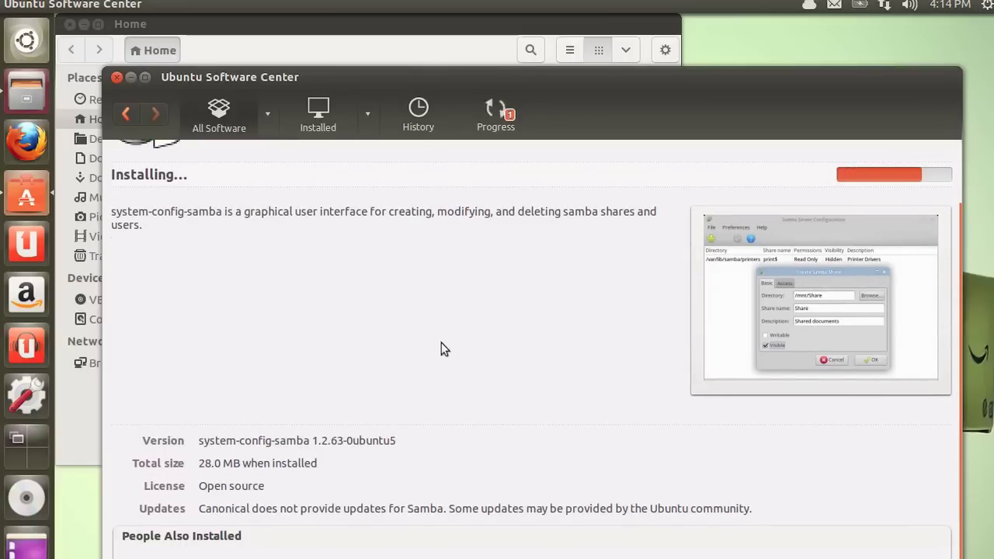
{"action": "scroll", "coordinate": [441, 345], "scroll_direction": "up", "scroll_amount": 3}
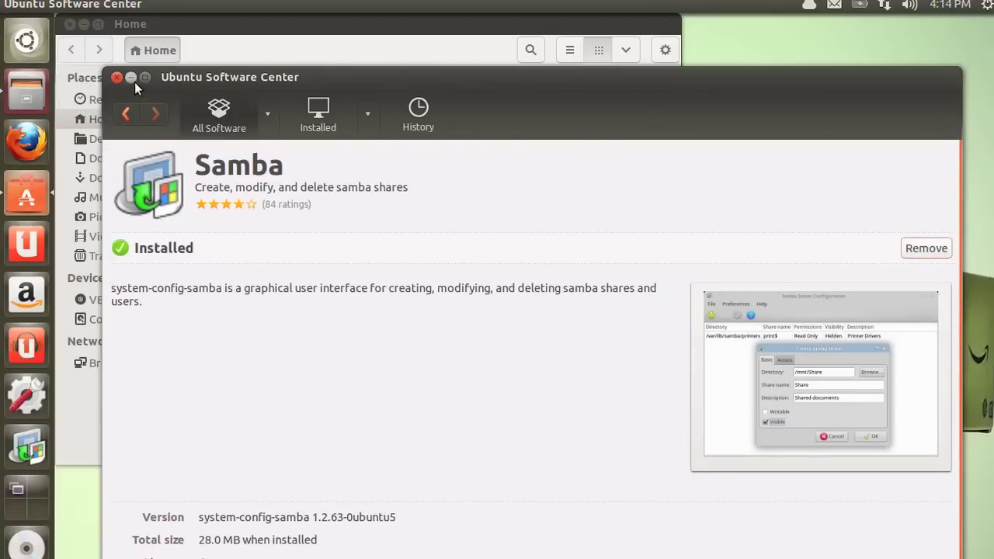
{"action": "left_click", "coordinate": [116, 78]}
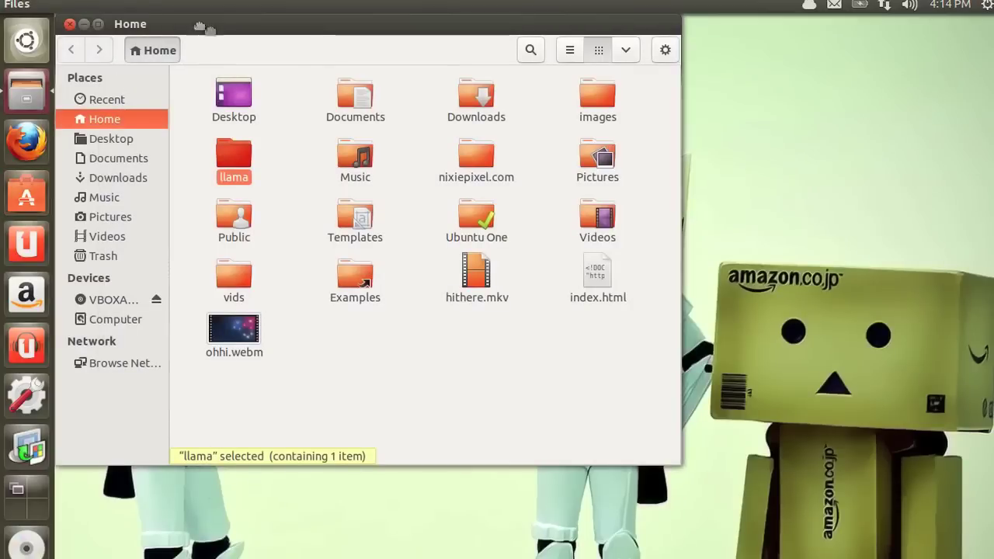
{"action": "left_click_drag", "start_coordinate": [201, 28], "coordinate": [316, 101]}
{"action": "right_click", "coordinate": [364, 225]}
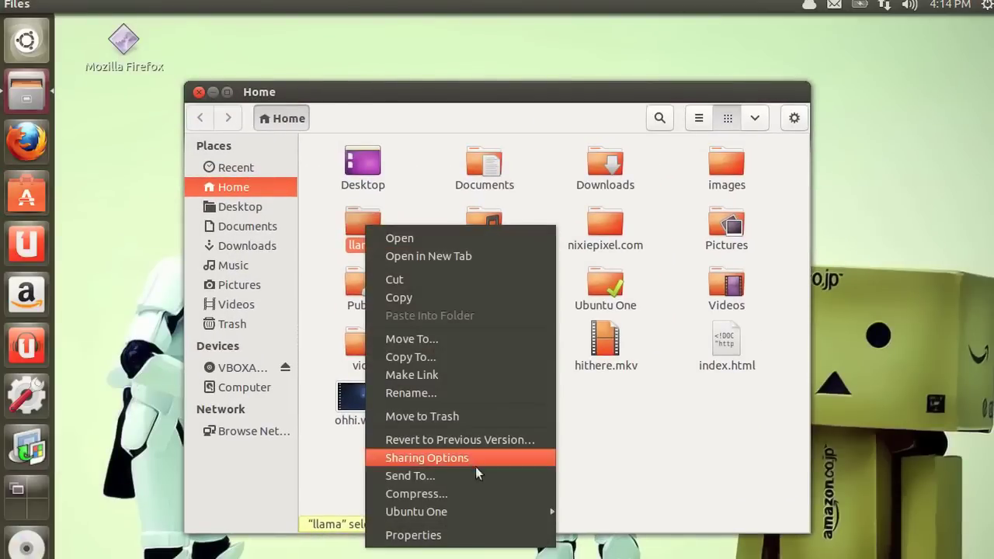
{"action": "left_click", "coordinate": [491, 538]}
{"action": "left_click", "coordinate": [483, 225]}
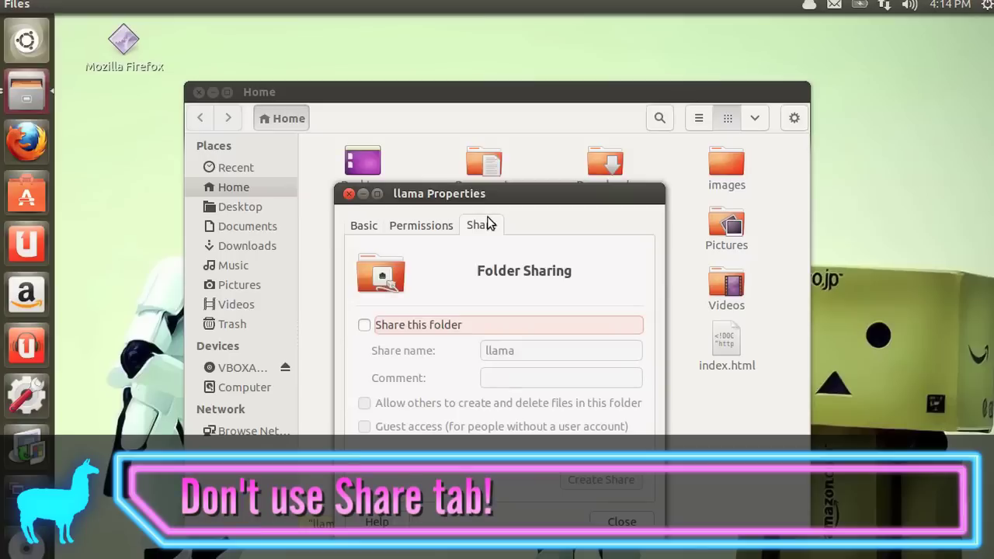
{"action": "left_click", "coordinate": [363, 325]}
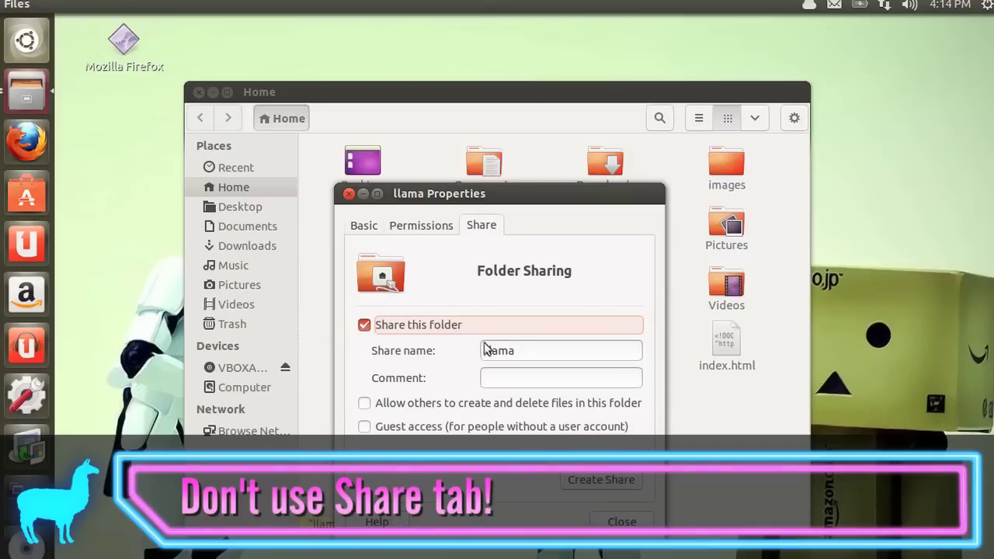
{"action": "left_click", "coordinate": [364, 403]}
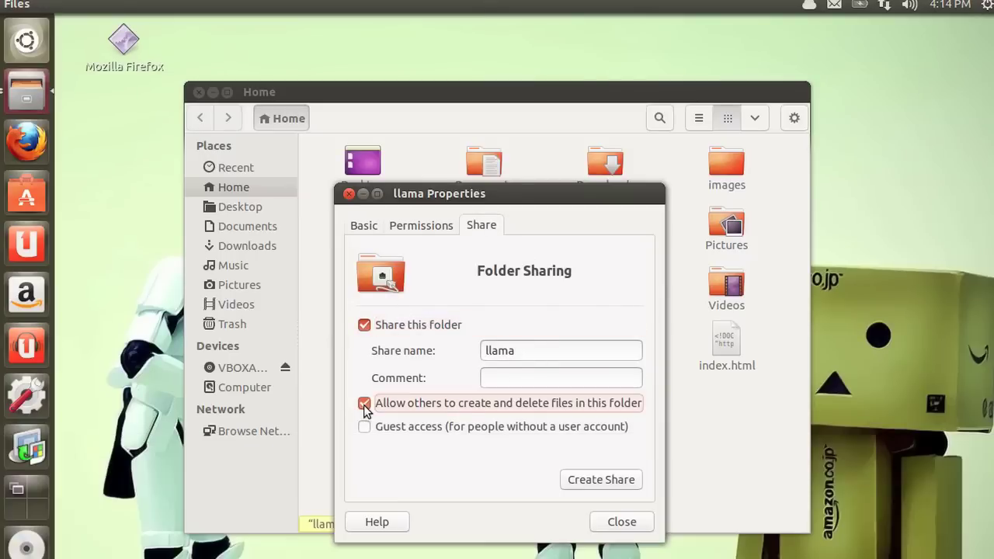
{"action": "left_click", "coordinate": [364, 427]}
{"action": "left_click", "coordinate": [575, 482]}
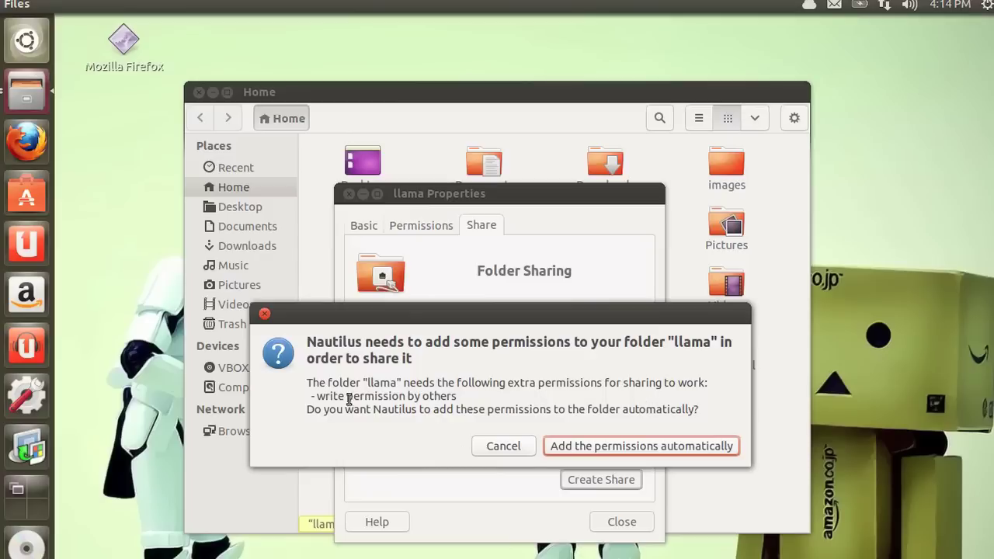
{"action": "left_click_drag", "start_coordinate": [319, 396], "coordinate": [393, 398]}
{"action": "left_click", "coordinate": [445, 402]}
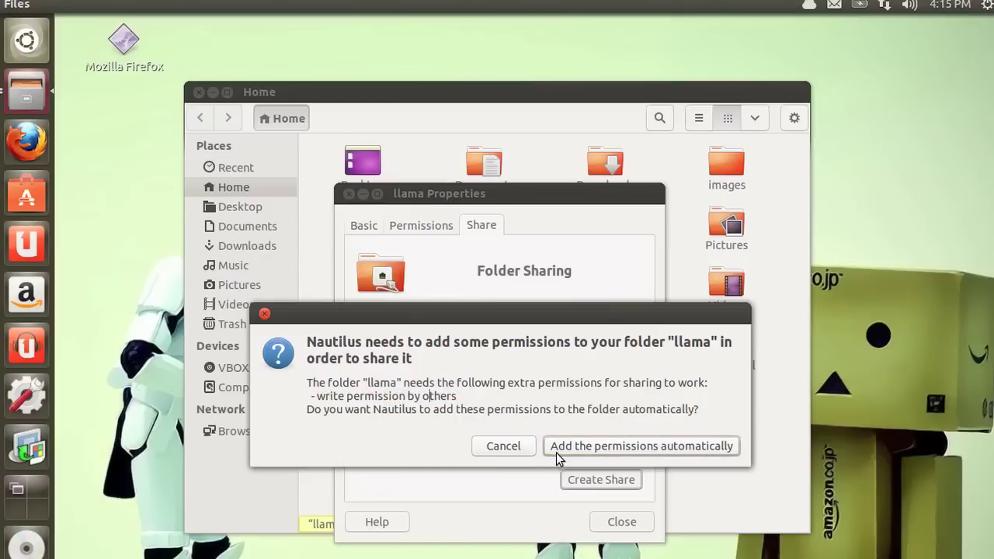
{"action": "left_click", "coordinate": [509, 445]}
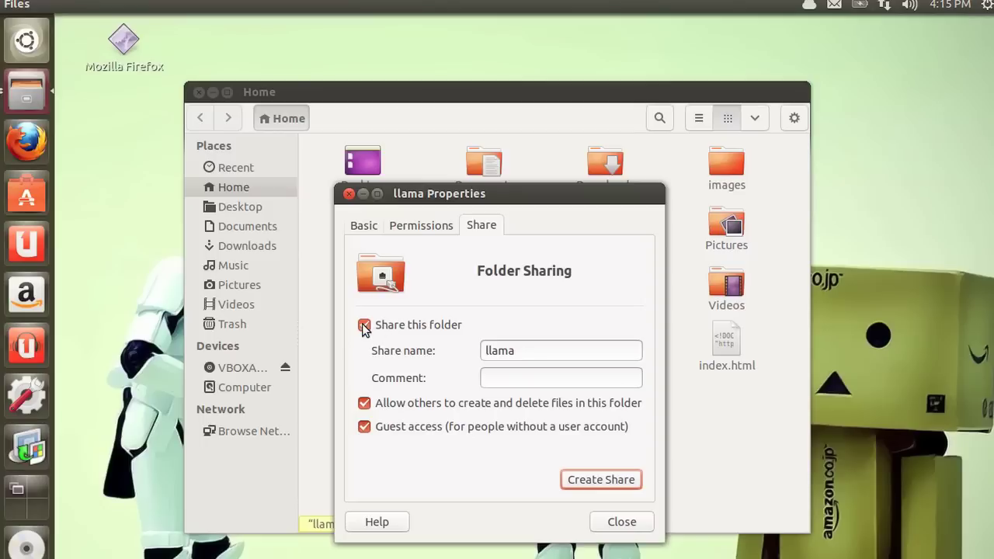
{"action": "left_click", "coordinate": [364, 325]}
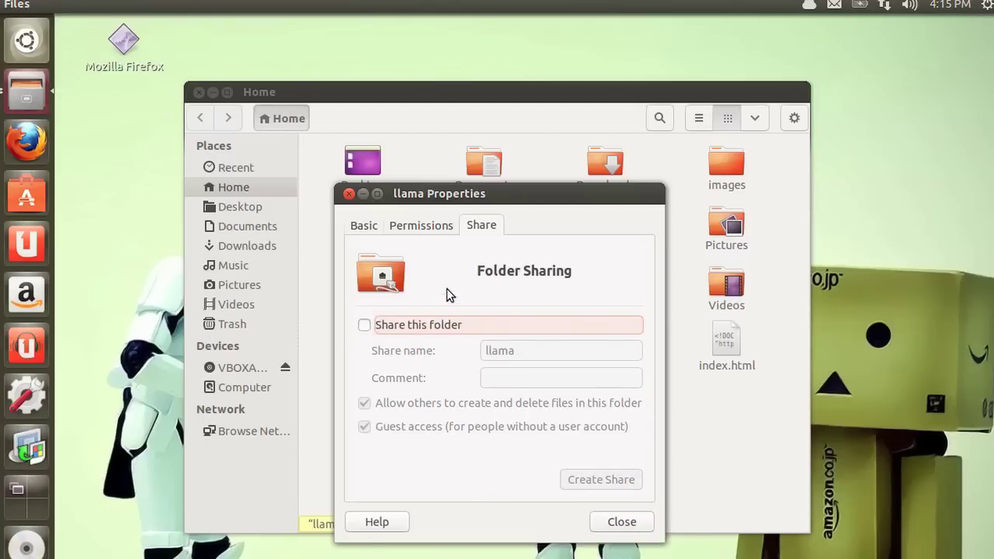
{"action": "left_click", "coordinate": [620, 522]}
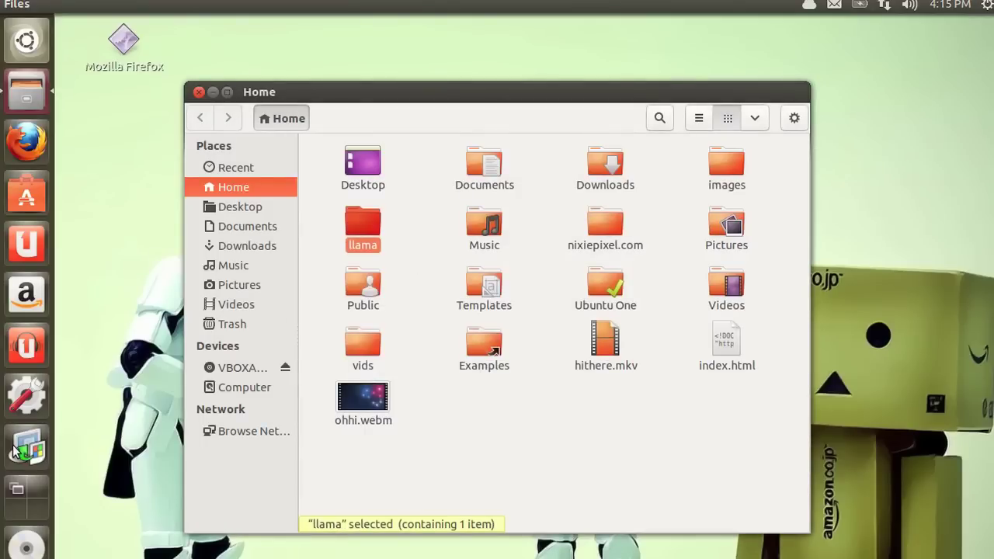
{"action": "left_click", "coordinate": [16, 450]}
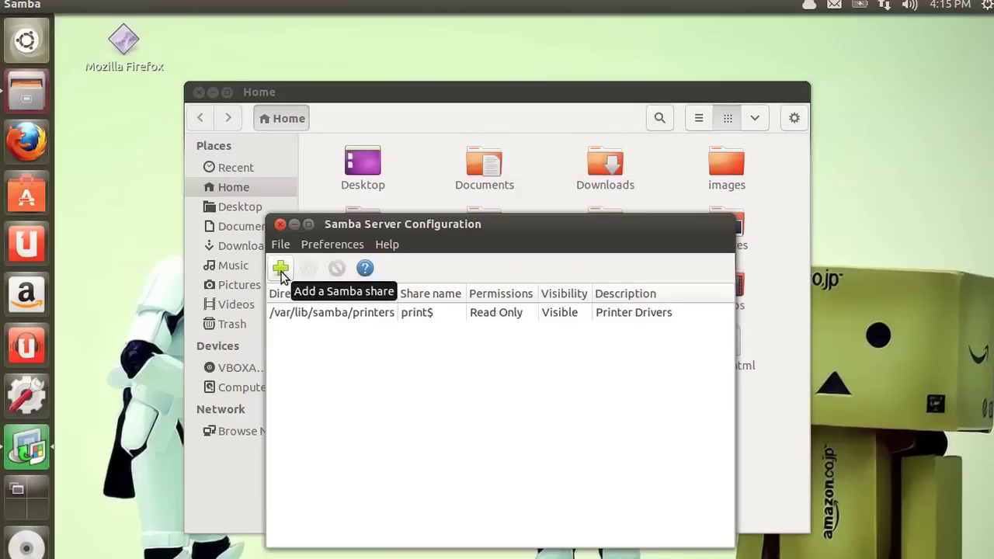
- Add a writable, visible share for /home/falcon/llama that allows access to everyone
{"action": "left_click_drag", "start_coordinate": [381, 229], "coordinate": [479, 300]}
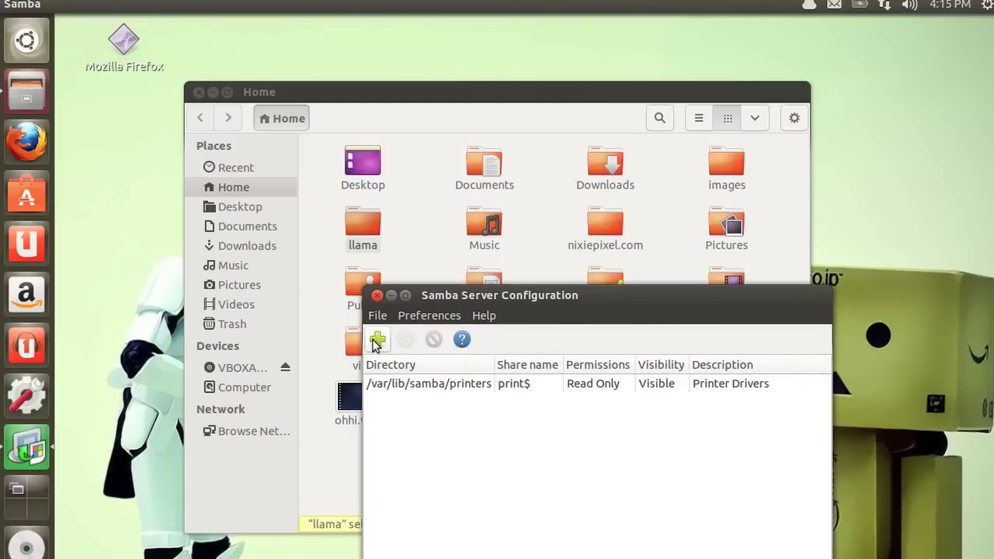
{"action": "left_click", "coordinate": [376, 341]}
{"action": "type", "text": "/home/f"}
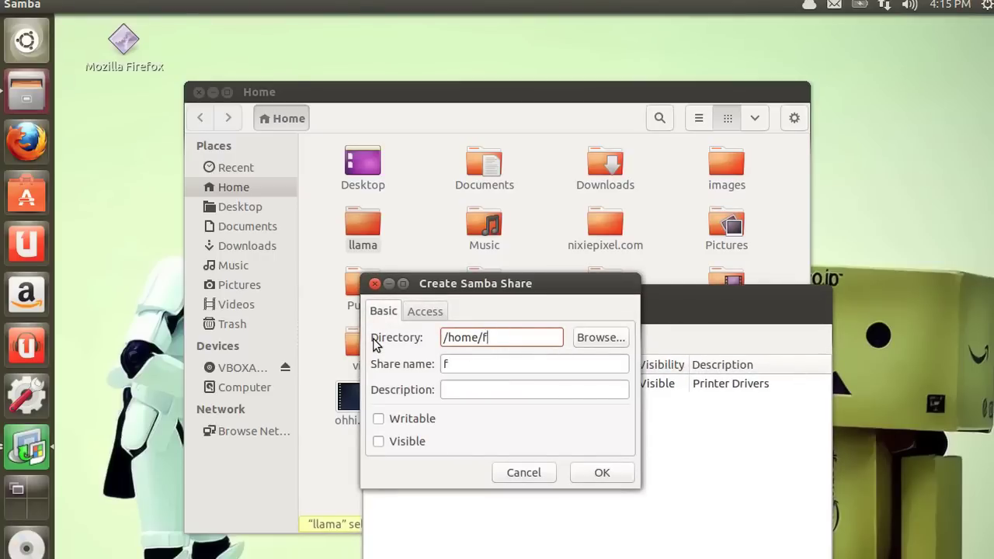
{"action": "type", "text": "alcon/llama"}
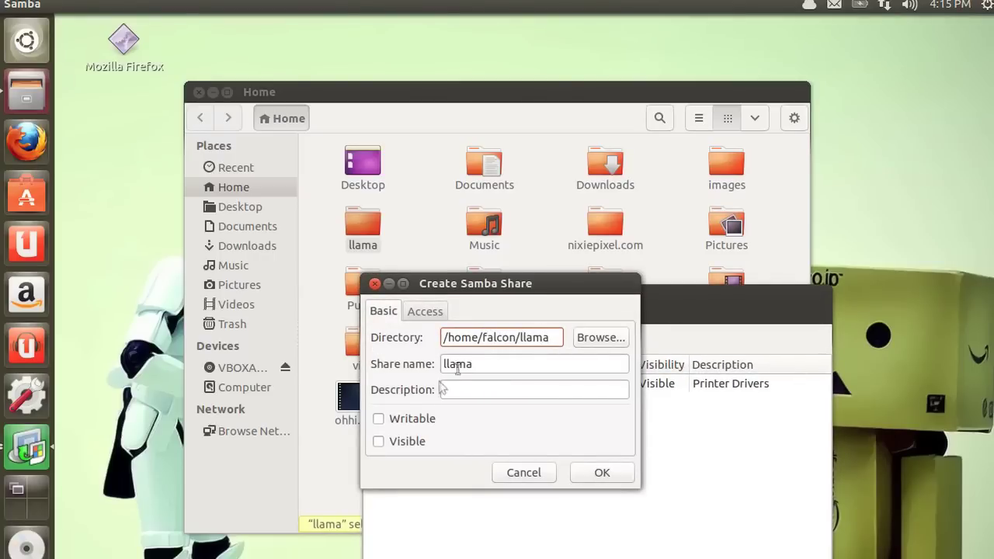
{"action": "left_click", "coordinate": [379, 420]}
{"action": "left_click", "coordinate": [379, 442]}
{"action": "left_click", "coordinate": [424, 312]}
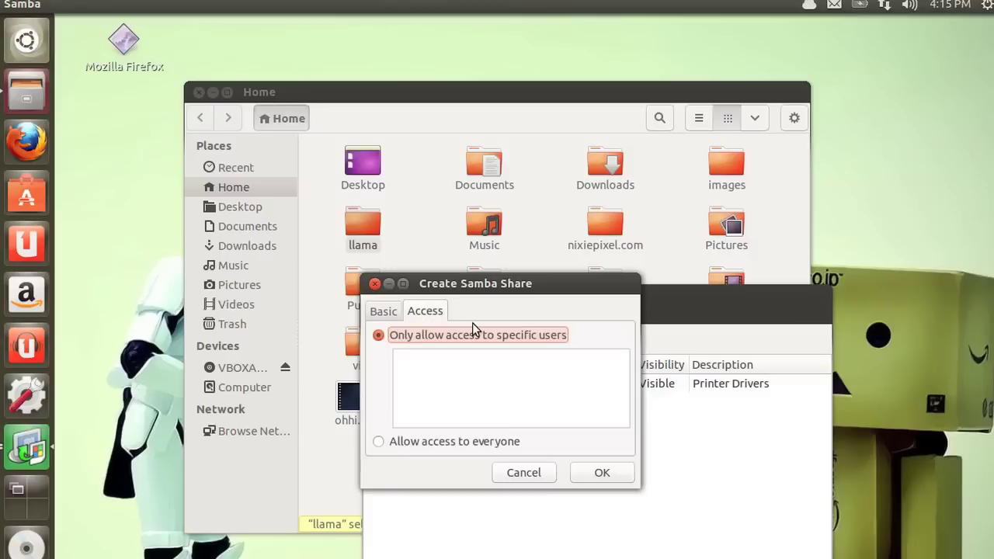
{"action": "left_click", "coordinate": [389, 441]}
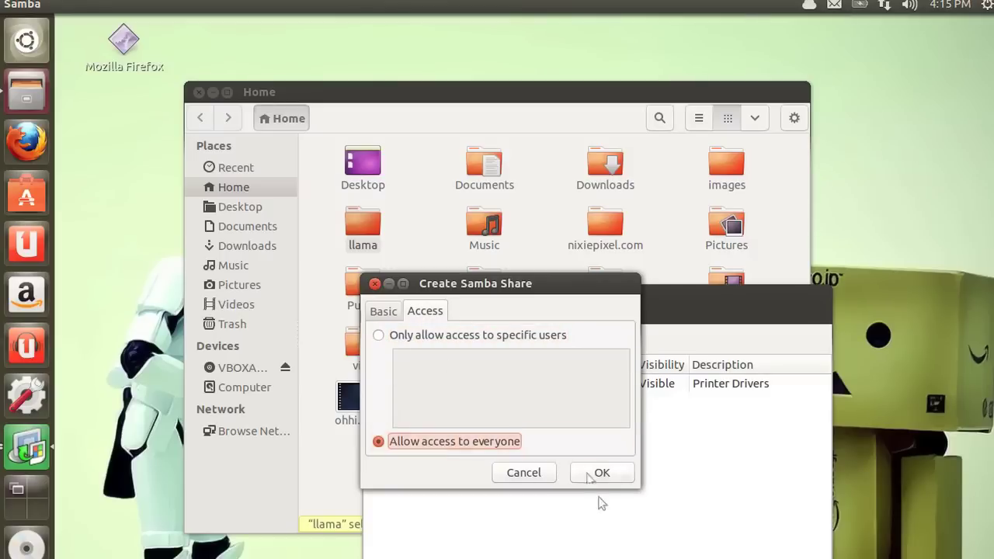
{"action": "left_click", "coordinate": [599, 474]}
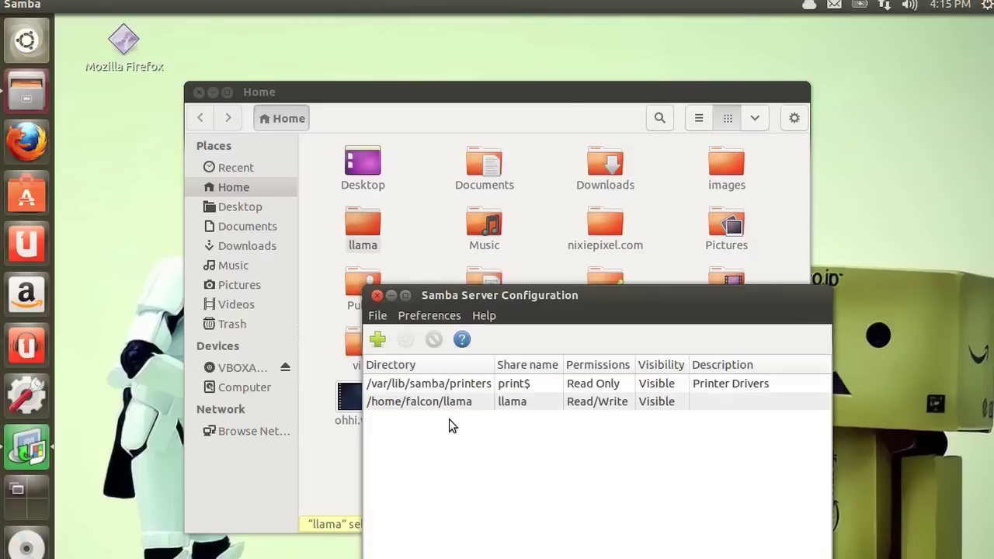
- Set the Samba server's authentication mode to Share in Server Settings
{"action": "left_click", "coordinate": [431, 315]}
{"action": "left_click", "coordinate": [454, 336]}
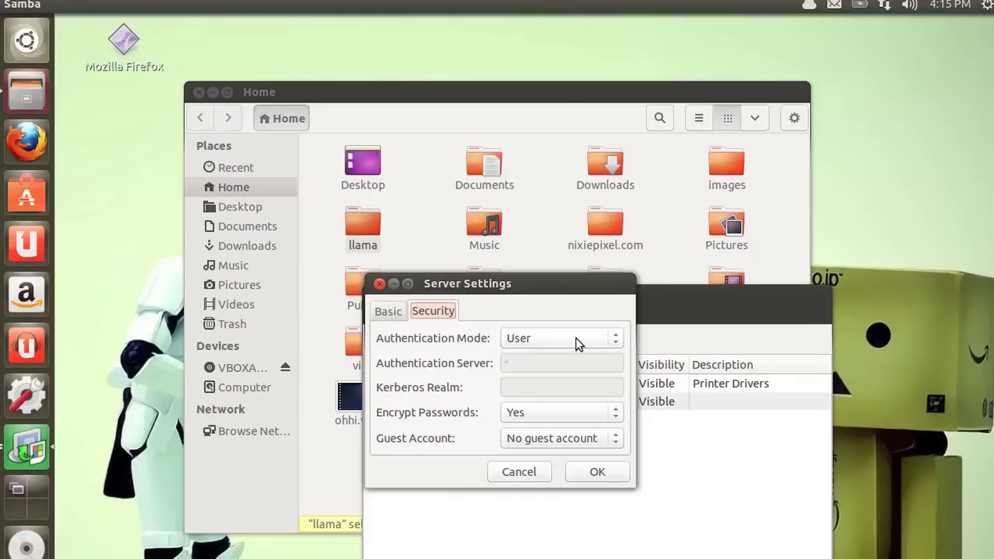
{"action": "left_click", "coordinate": [576, 338]}
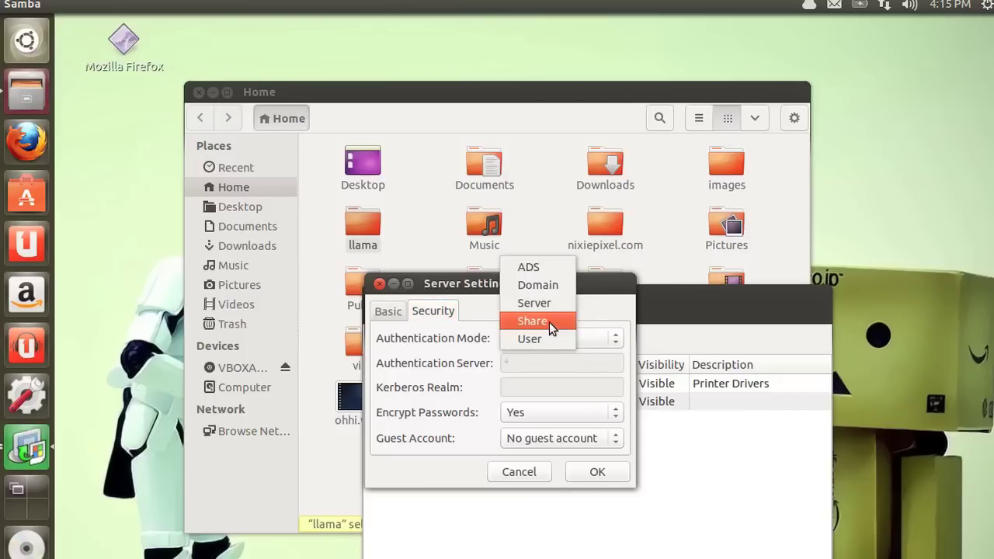
{"action": "left_click", "coordinate": [549, 323]}
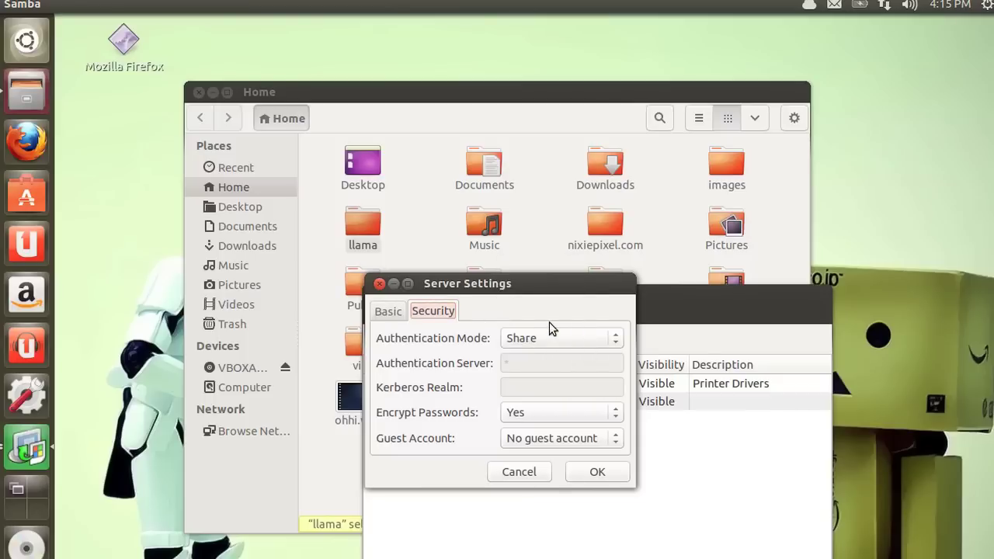
- Leave the guest account at No guest account, then search the Dash for 'term'
{"action": "left_click", "coordinate": [522, 438]}
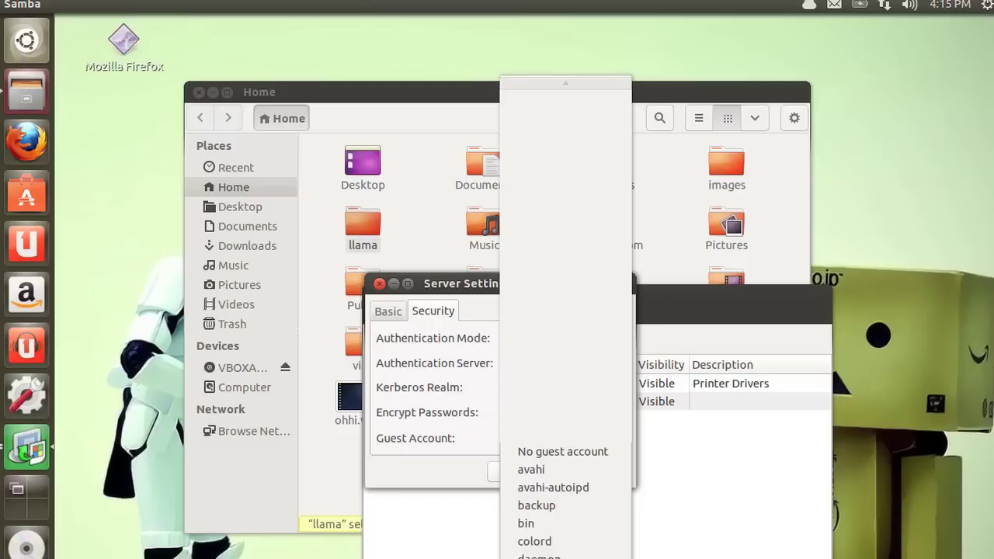
{"action": "scroll", "coordinate": [566, 310], "scroll_direction": "down", "scroll_amount": 5}
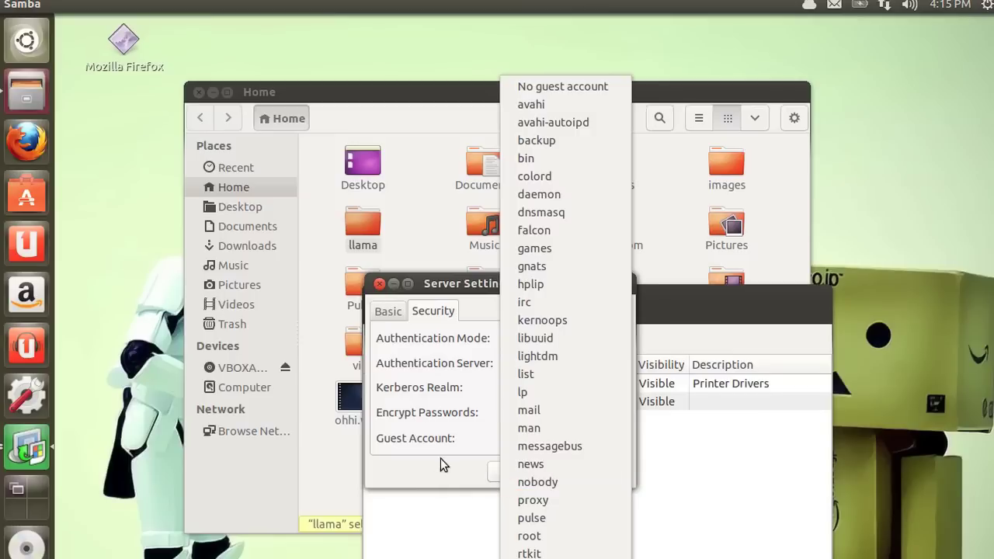
{"action": "left_click", "coordinate": [487, 452]}
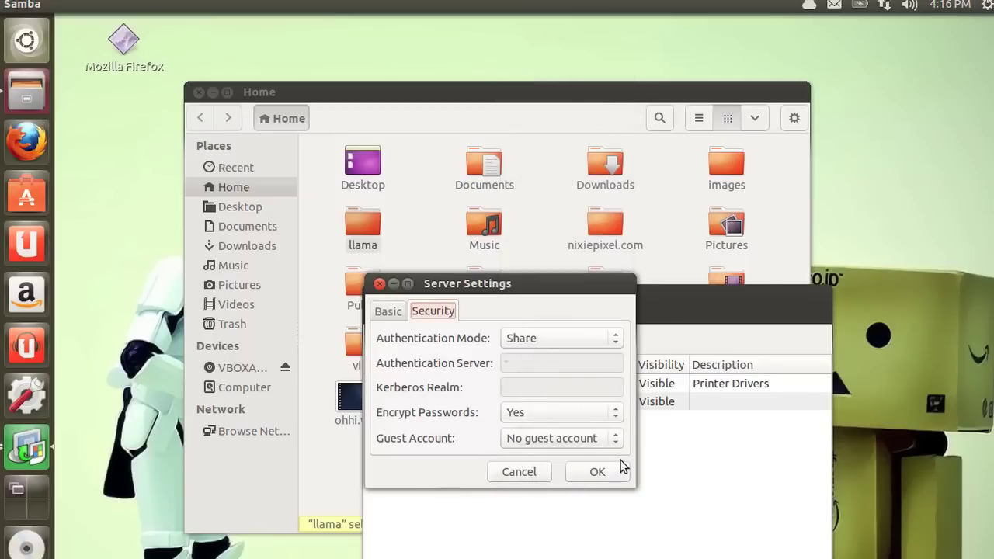
{"action": "left_click", "coordinate": [37, 33]}
{"action": "type", "text": "term"}
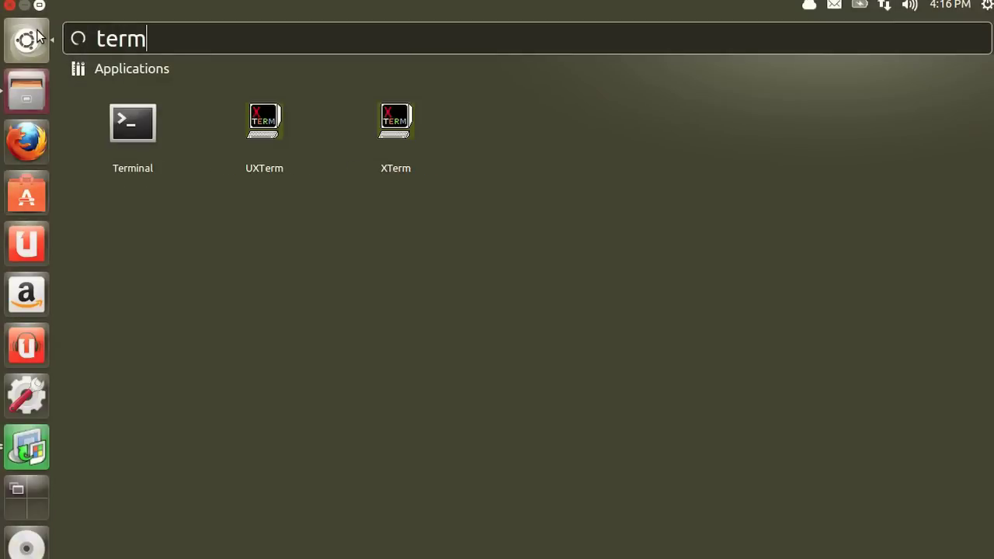
- Launch Terminal, run cat /etc/passwd and enlarge the terminal text
{"action": "key", "text": "Return"}
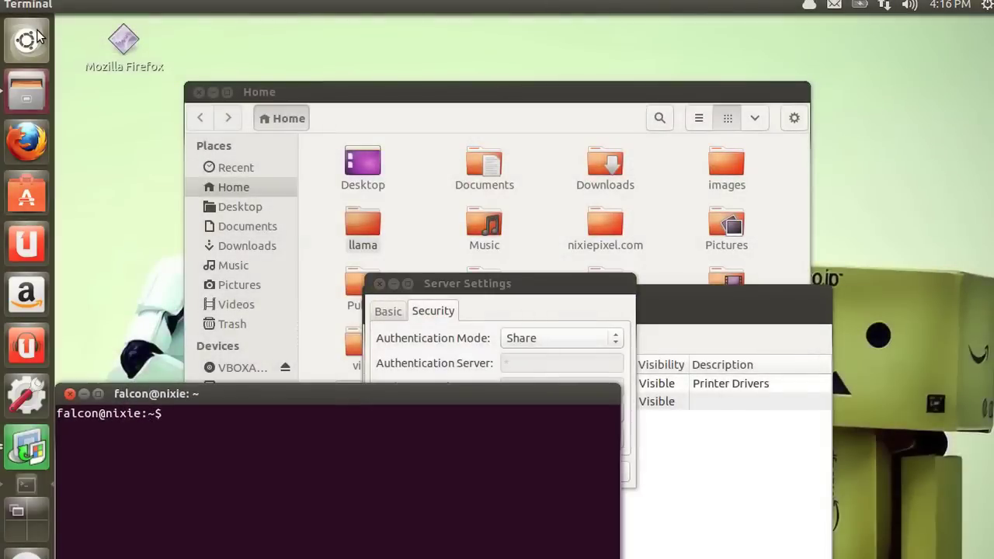
{"action": "left_click_drag", "start_coordinate": [347, 395], "coordinate": [495, 149]}
{"action": "type", "text": "cat /etc/"}
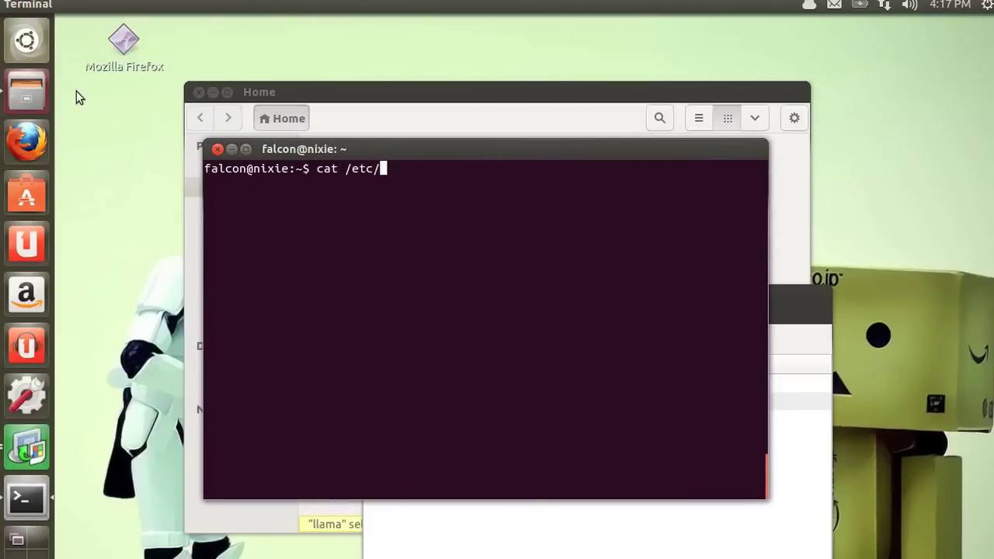
{"action": "type", "text": "passwd"}
{"action": "key", "text": "Return"}
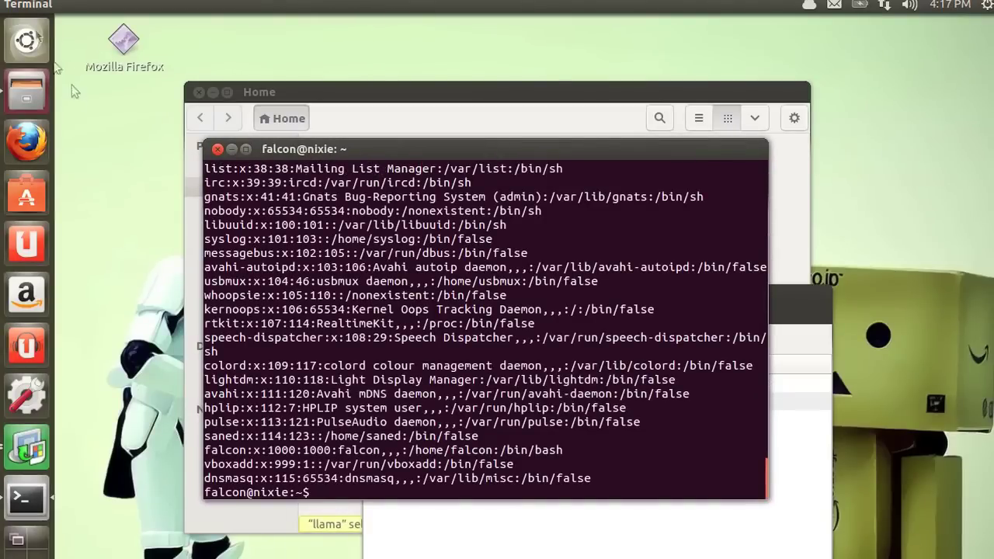
{"action": "left_click", "coordinate": [125, 5]}
{"action": "left_click", "coordinate": [160, 69]}
{"action": "left_click", "coordinate": [125, 4]}
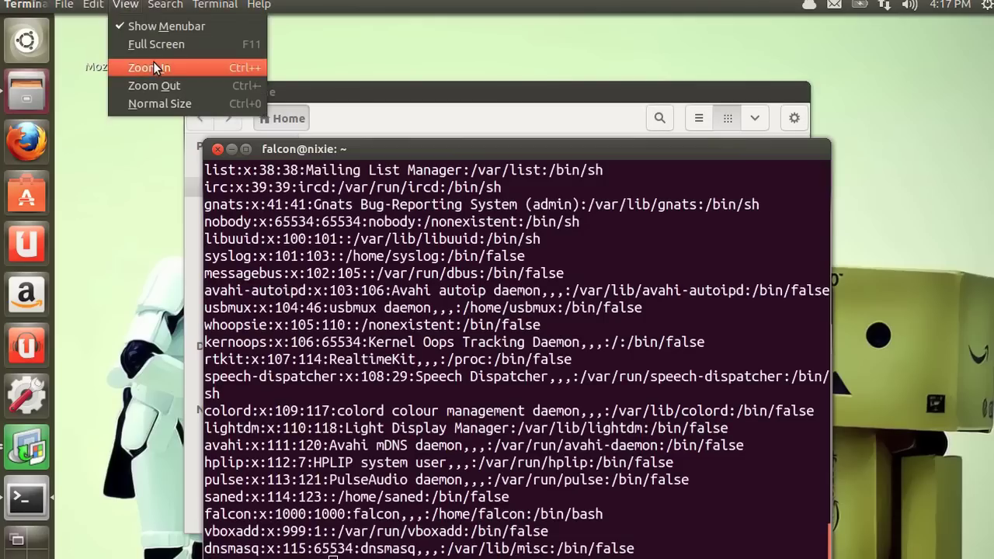
{"action": "left_click", "coordinate": [160, 69]}
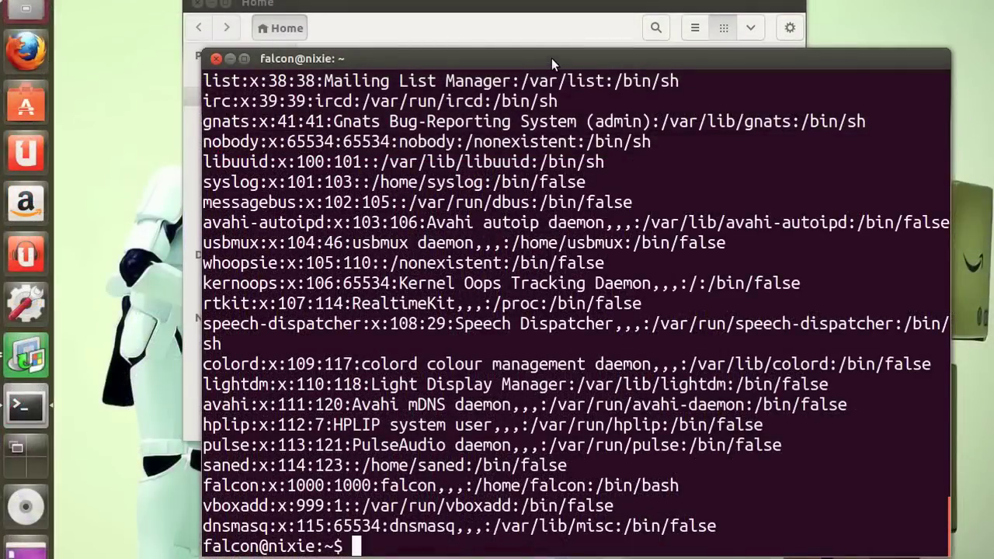
- Highlight the shells of falcon (/bin/bash), pulse, nobody (/bin/sh) and whoopsie (/bin/false), then search 'user'
{"action": "left_click_drag", "start_coordinate": [552, 58], "coordinate": [522, 18]}
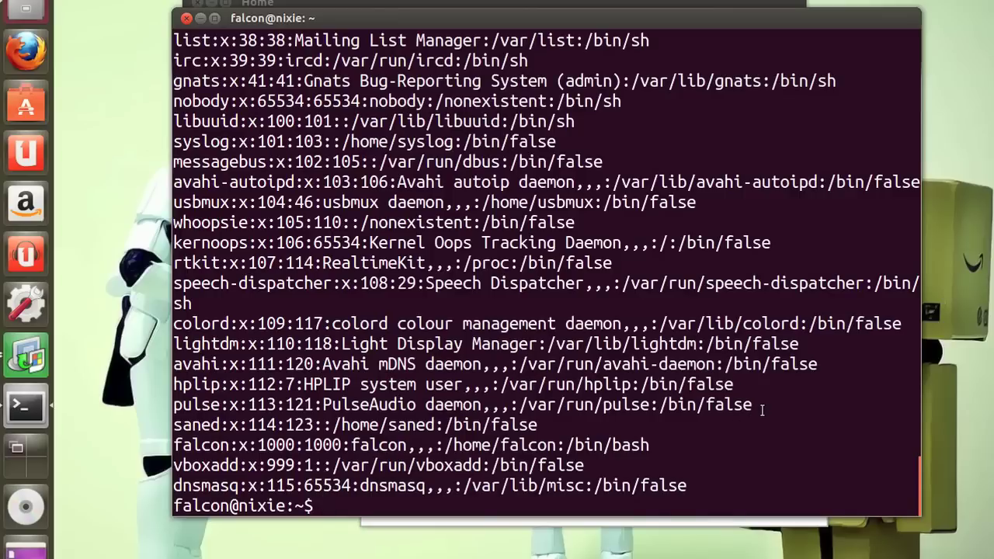
{"action": "left_click_drag", "start_coordinate": [666, 450], "coordinate": [554, 445]}
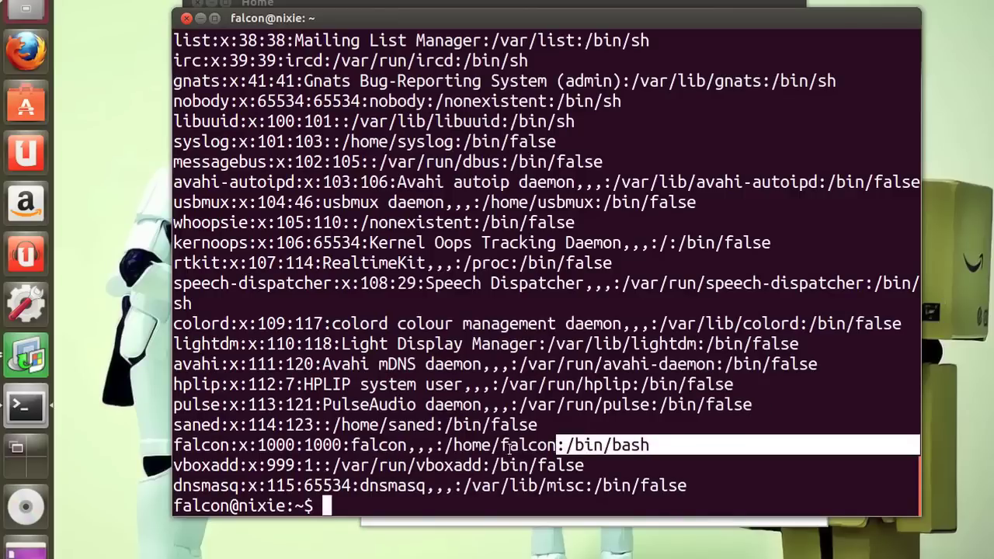
{"action": "left_click", "coordinate": [716, 449]}
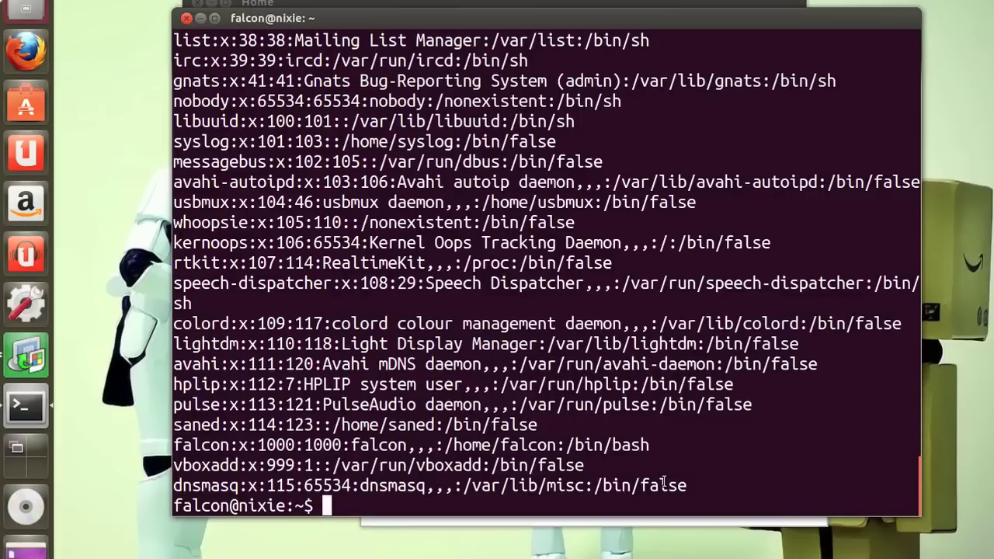
{"action": "left_click_drag", "start_coordinate": [761, 404], "coordinate": [659, 404]}
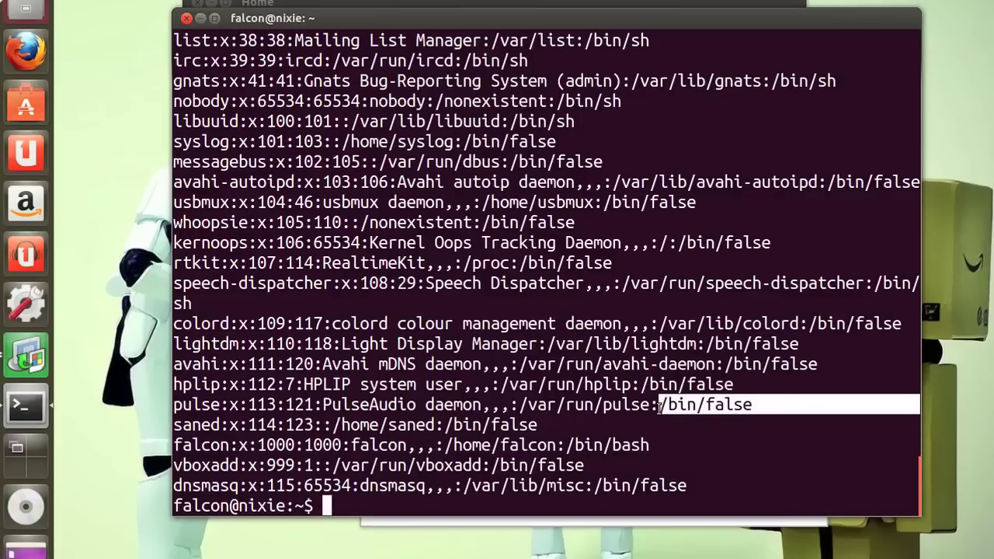
{"action": "left_click", "coordinate": [659, 405]}
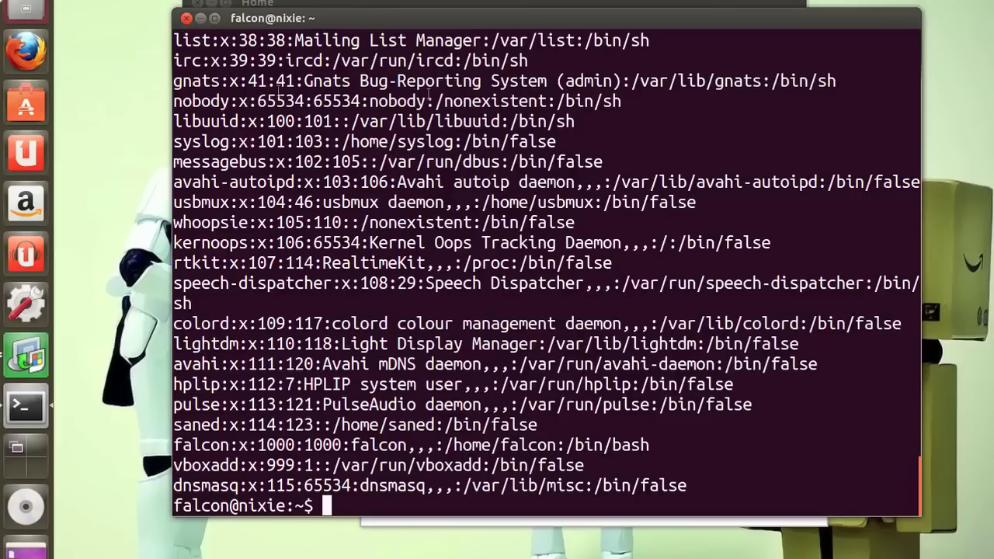
{"action": "left_click_drag", "start_coordinate": [258, 100], "coordinate": [364, 101]}
{"action": "left_click", "coordinate": [550, 101]}
{"action": "left_click_drag", "start_coordinate": [551, 101], "coordinate": [636, 101]}
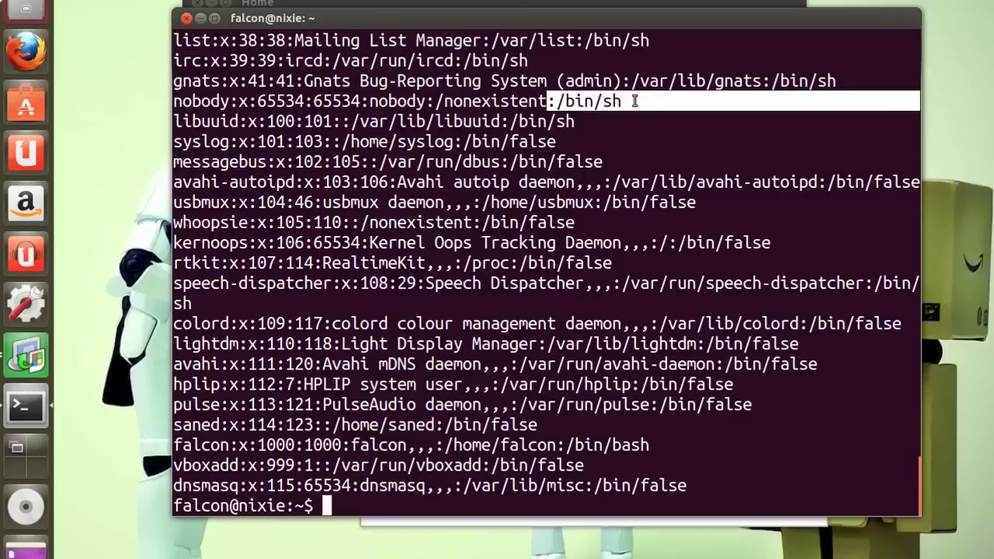
{"action": "left_click", "coordinate": [733, 265]}
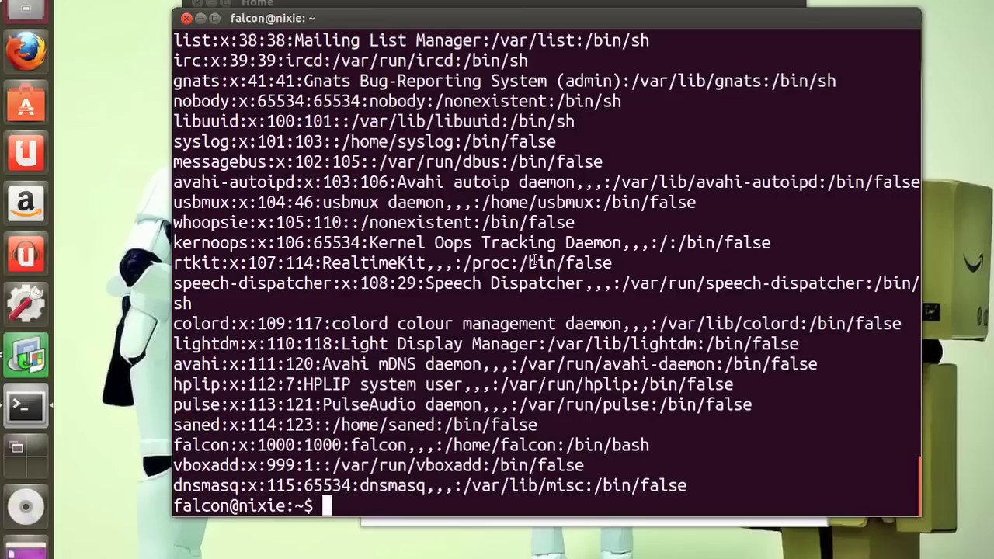
{"action": "left_click_drag", "start_coordinate": [587, 225], "coordinate": [452, 225]}
{"action": "key", "text": "super"}
{"action": "type", "text": "user"}
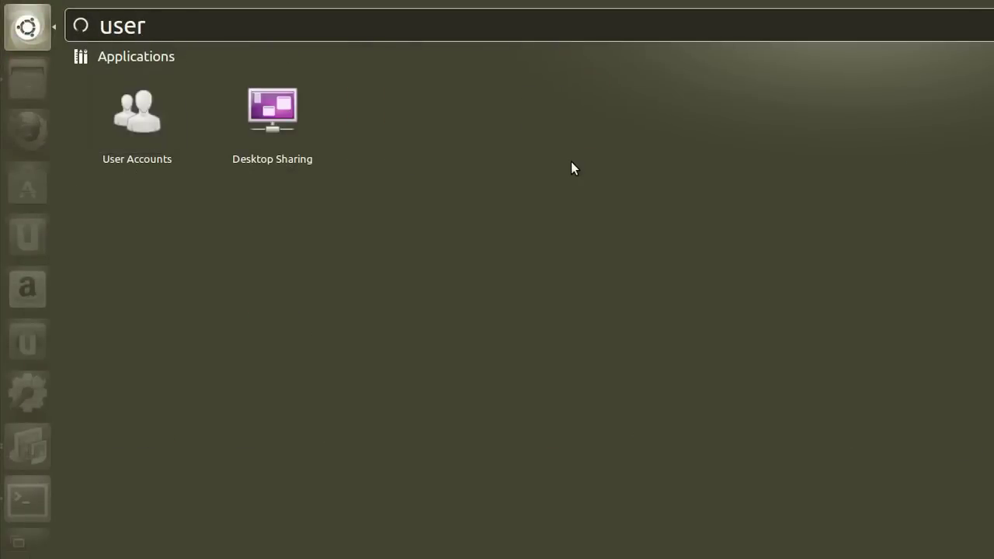
- Create a Standard account with full name sambaguest in User Accounts, then close the window
{"action": "left_click", "coordinate": [570, 162]}
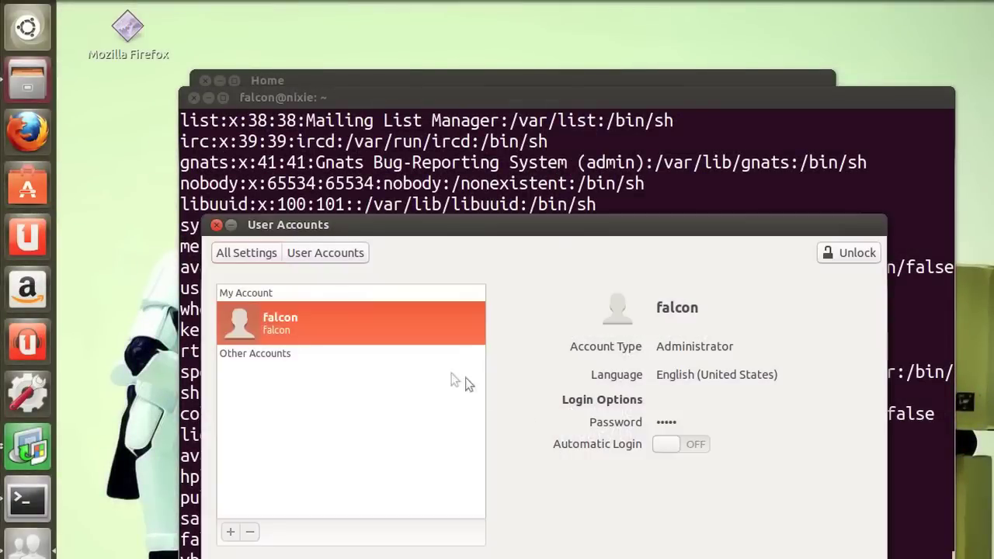
{"action": "left_click", "coordinate": [834, 256]}
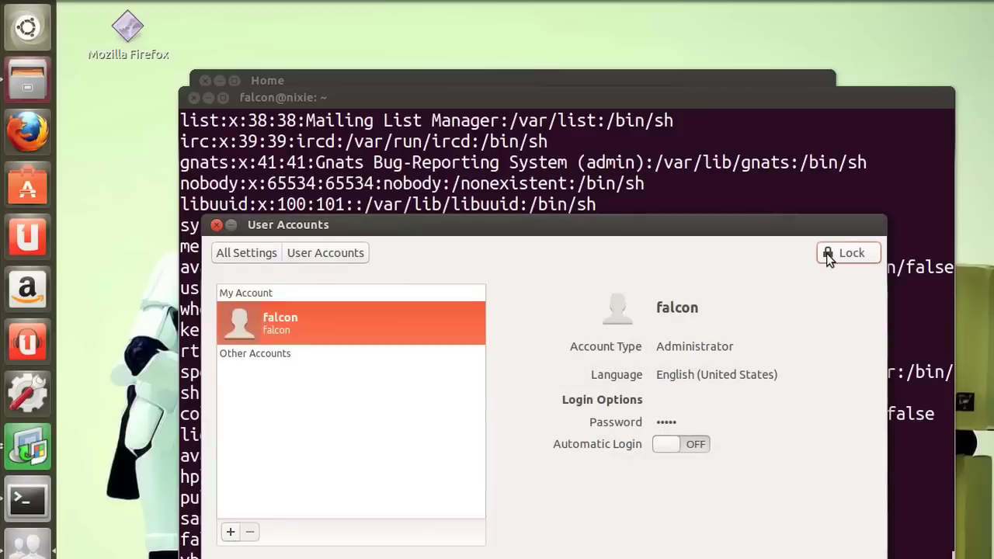
{"action": "left_click", "coordinate": [231, 531]}
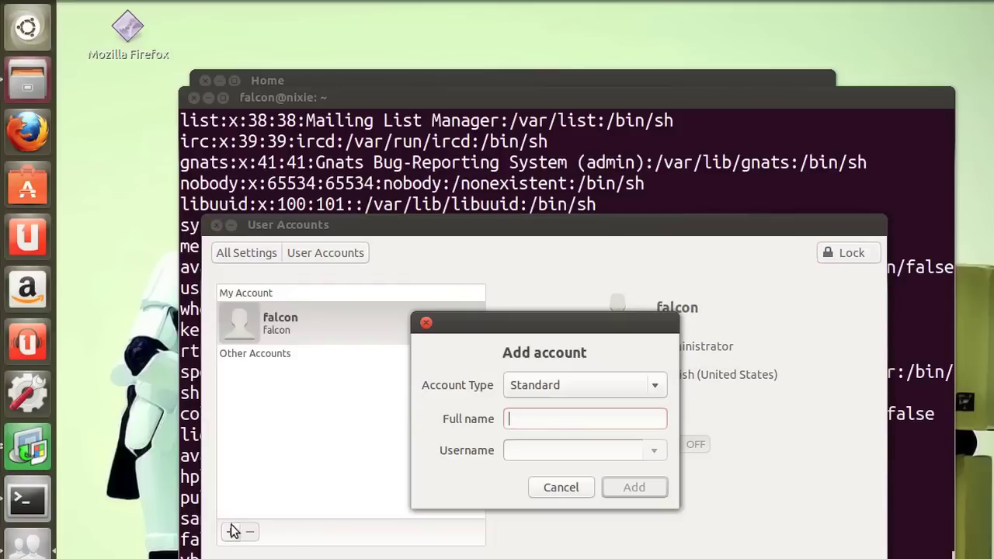
{"action": "type", "text": "sambaguest"}
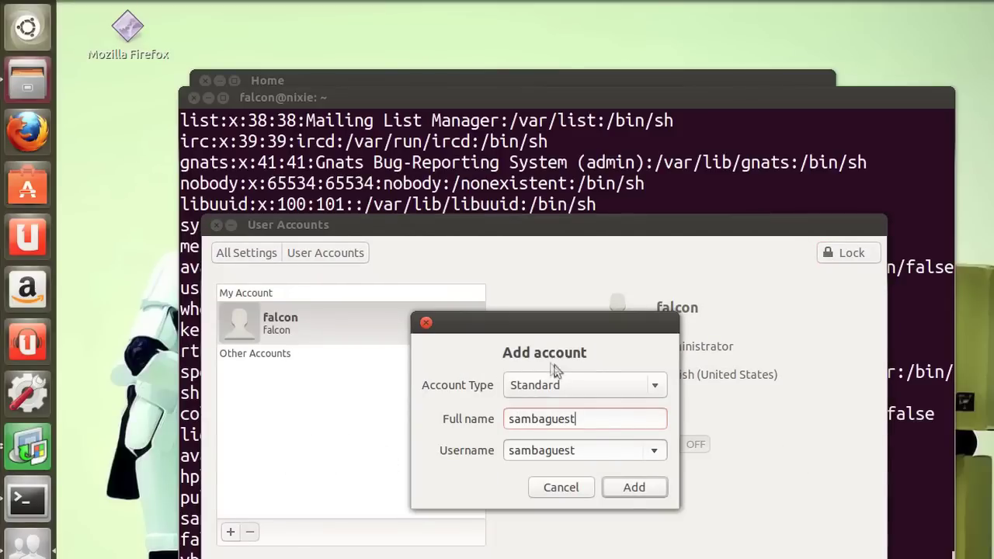
{"action": "left_click", "coordinate": [551, 380]}
{"action": "left_click", "coordinate": [551, 380]}
{"action": "left_click", "coordinate": [636, 487]}
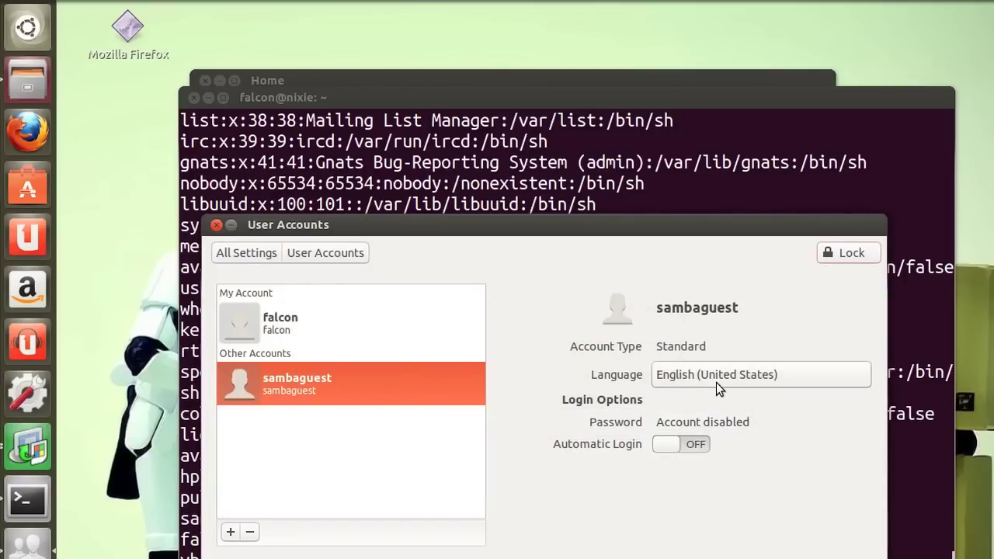
{"action": "left_click", "coordinate": [216, 225]}
- Clear the terminal and install gnome-system-tools with sudo apt-get install
{"action": "key", "text": "ctrl+l"}
{"action": "type", "text": "sudo apt-get insta"}
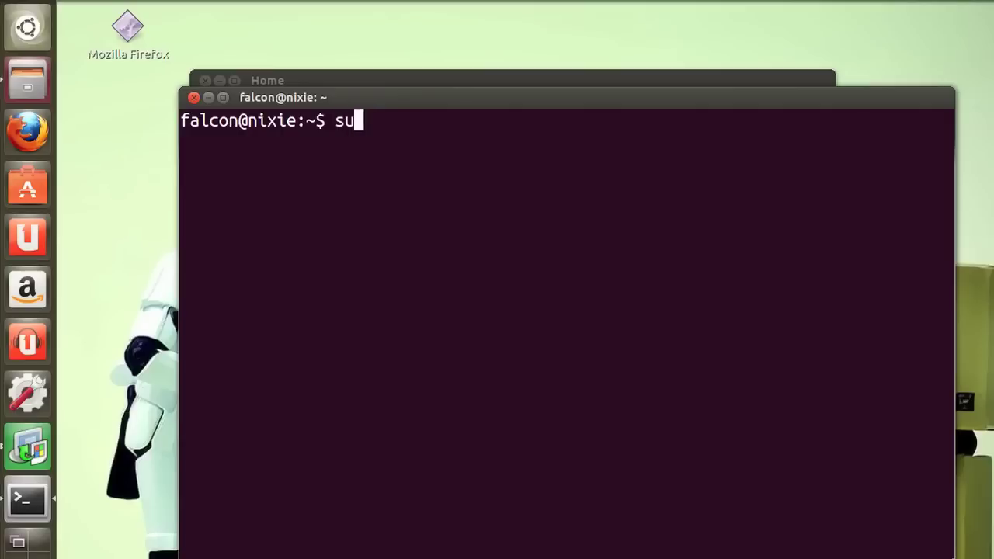
{"action": "type", "text": "ll gno"}
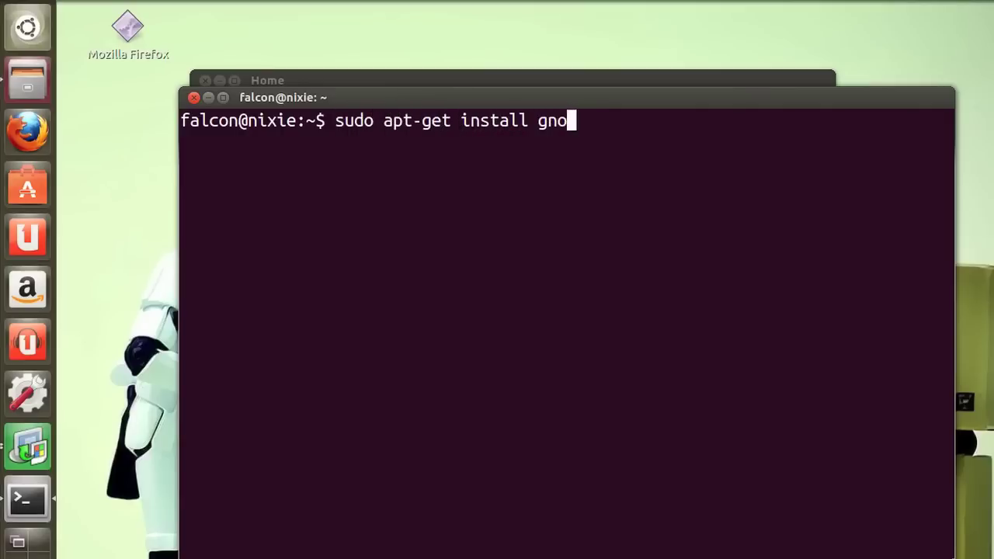
{"action": "type", "text": "me-system-tools"}
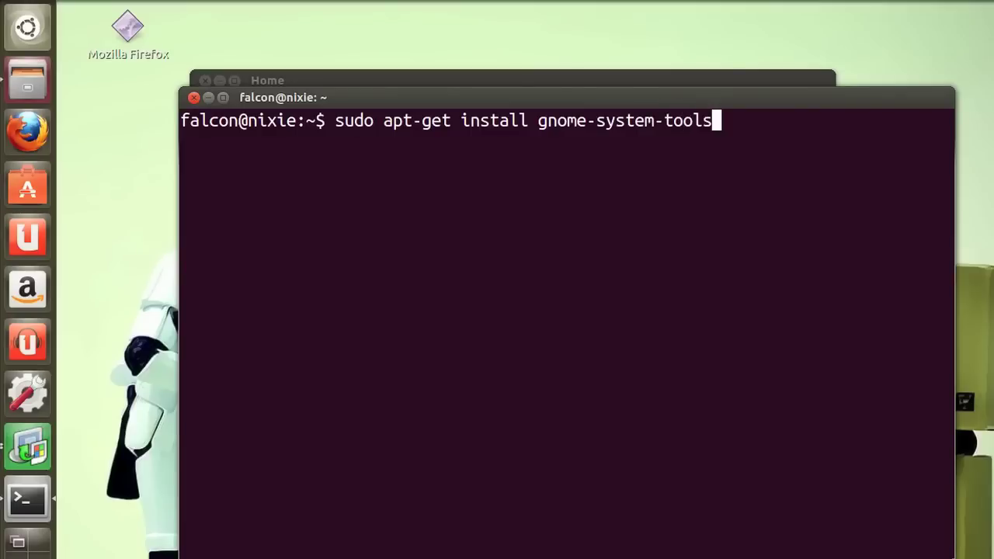
{"action": "key", "text": "Return"}
{"action": "key", "text": "Return"}
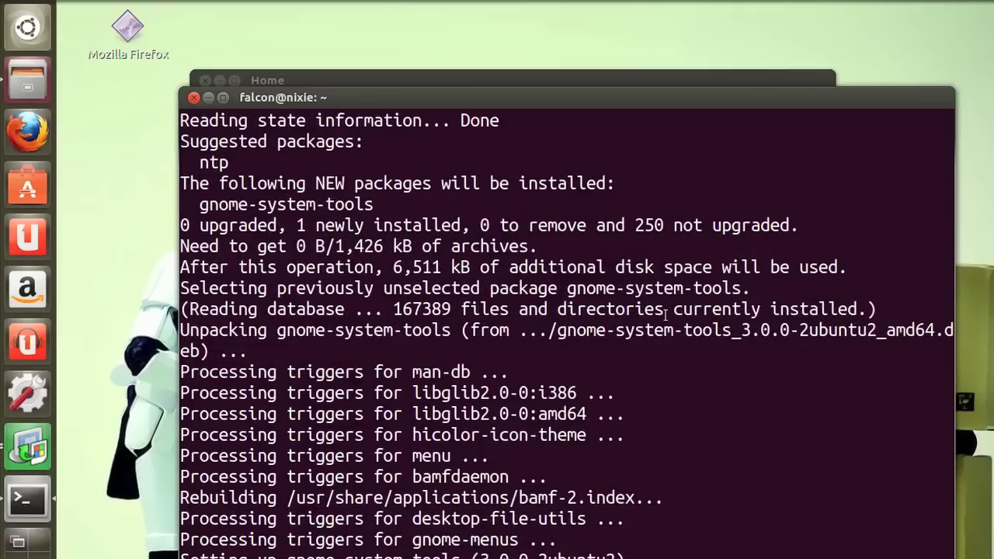
{"action": "left_click", "coordinate": [981, 2]}
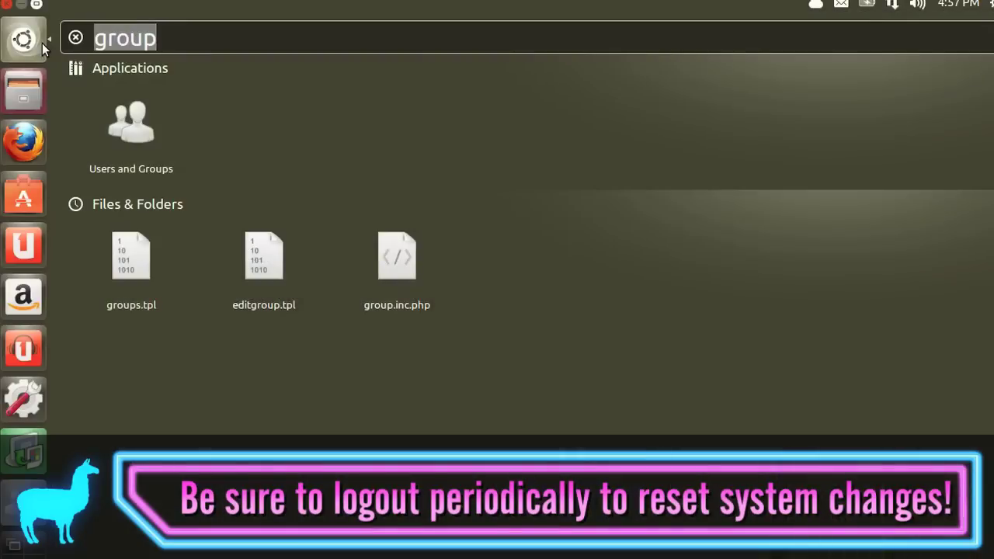
- Launch Users and Groups from a 'user' Dash search and select the sambaguest account
{"action": "key", "text": "BackSpace"}
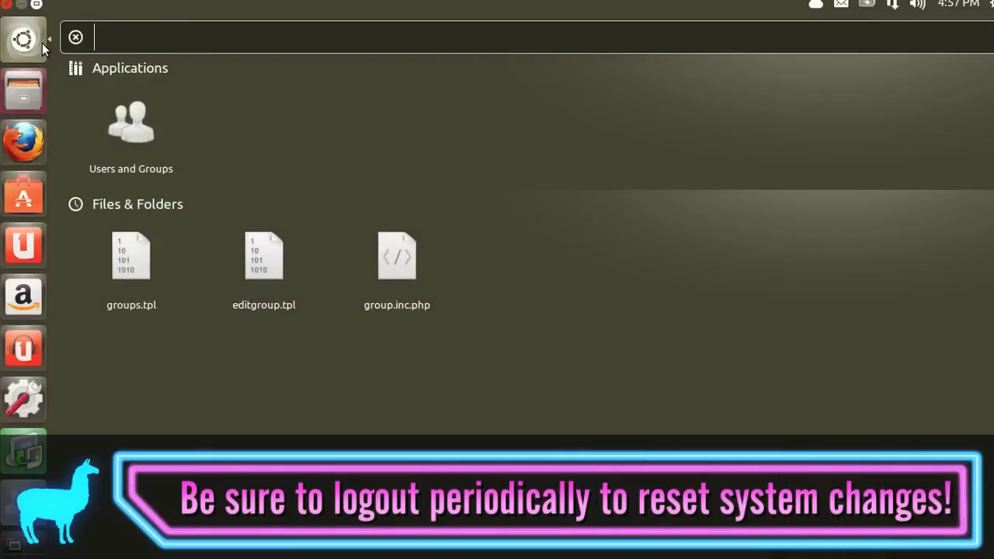
{"action": "type", "text": "user"}
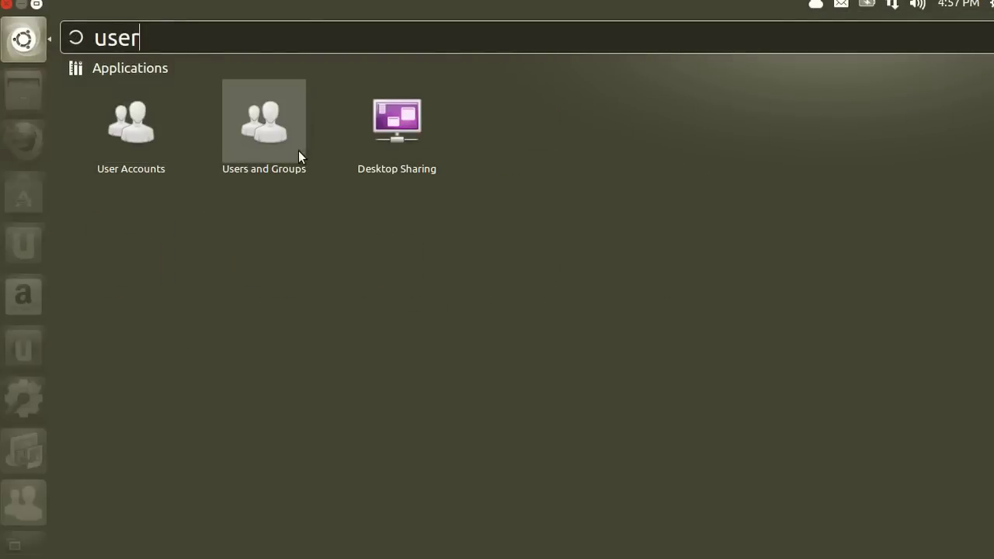
{"action": "left_click", "coordinate": [264, 125]}
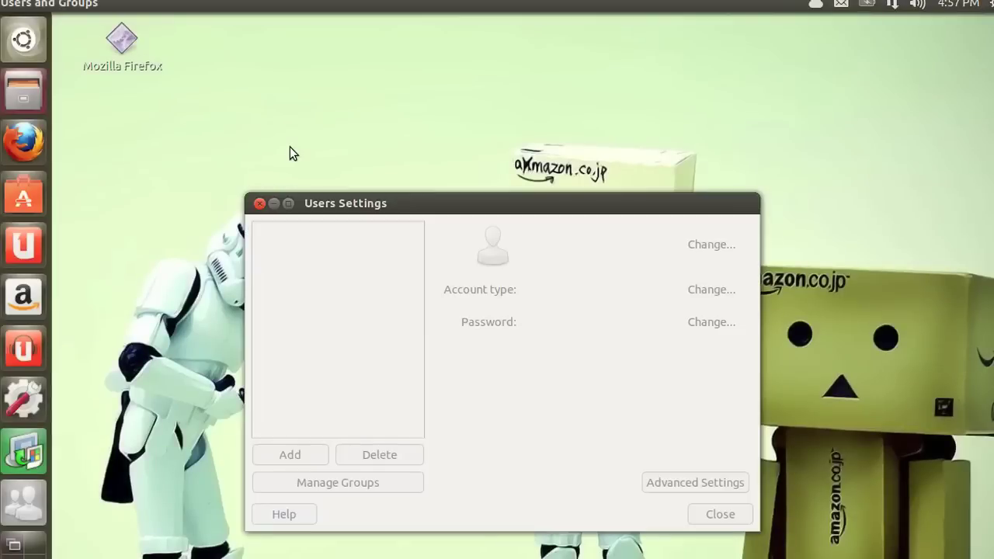
{"action": "left_click", "coordinate": [381, 301]}
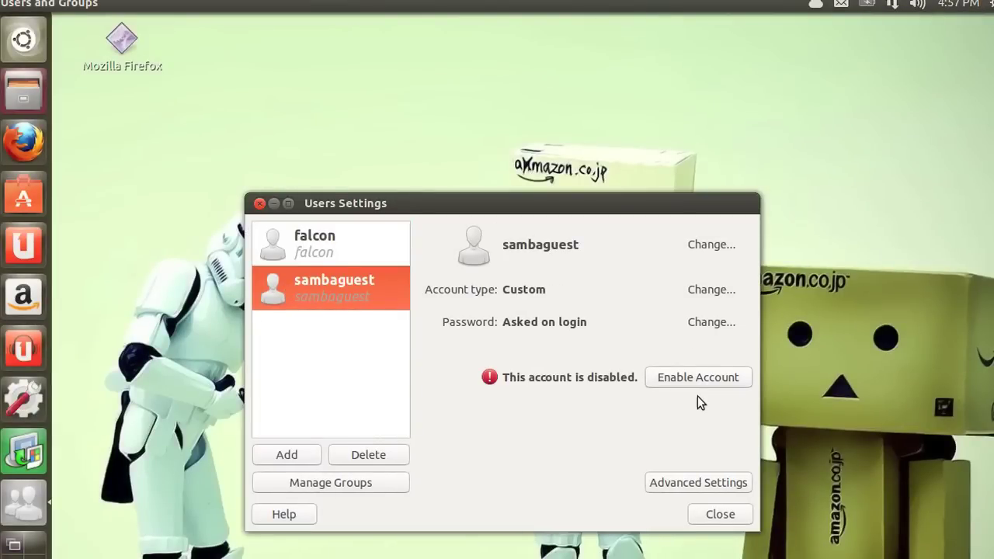
{"action": "left_click", "coordinate": [691, 483]}
- Authenticate and change sambaguest's login shell from /bin/bash to /bin/false in Advanced Settings
{"action": "type", "text": "•••••••"}
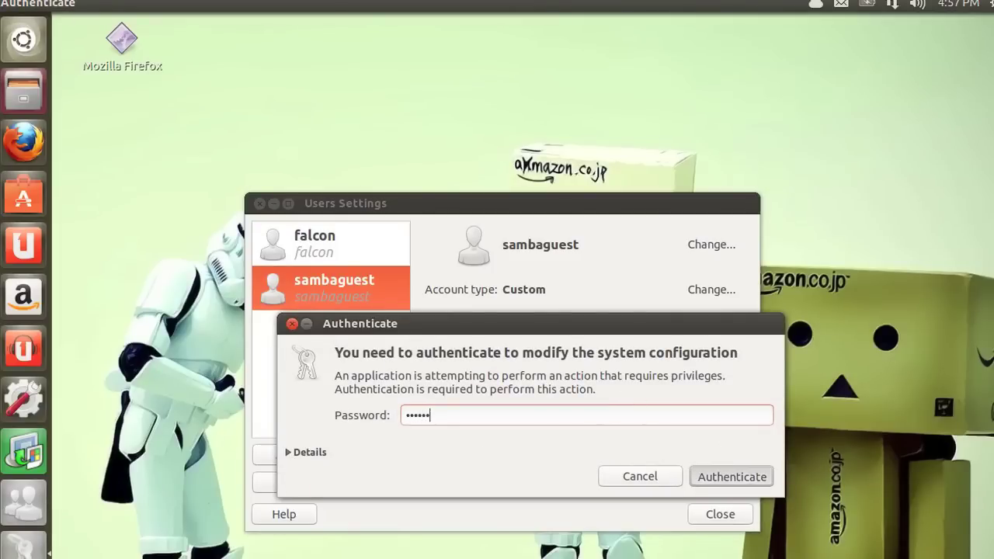
{"action": "key", "text": "Return"}
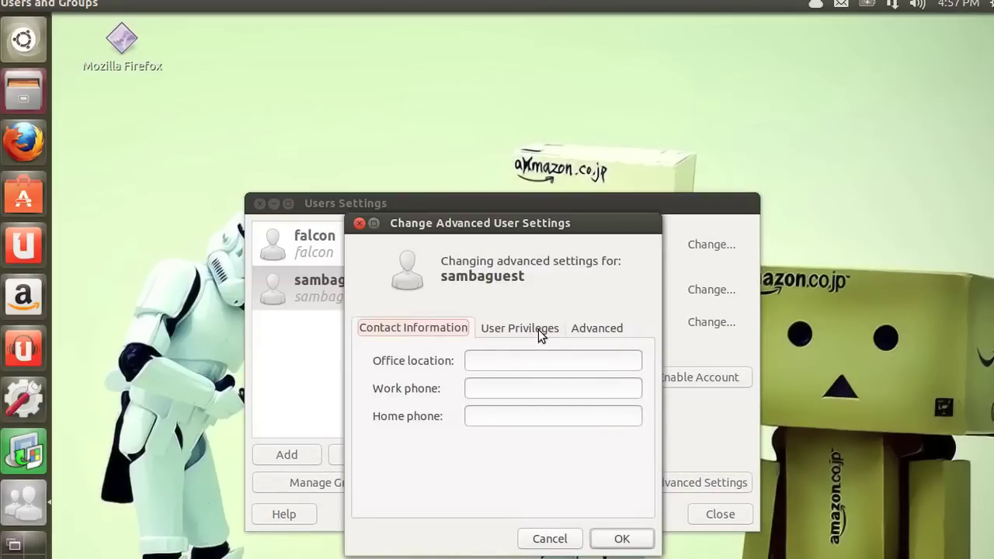
{"action": "left_click", "coordinate": [538, 329]}
{"action": "left_click", "coordinate": [599, 330]}
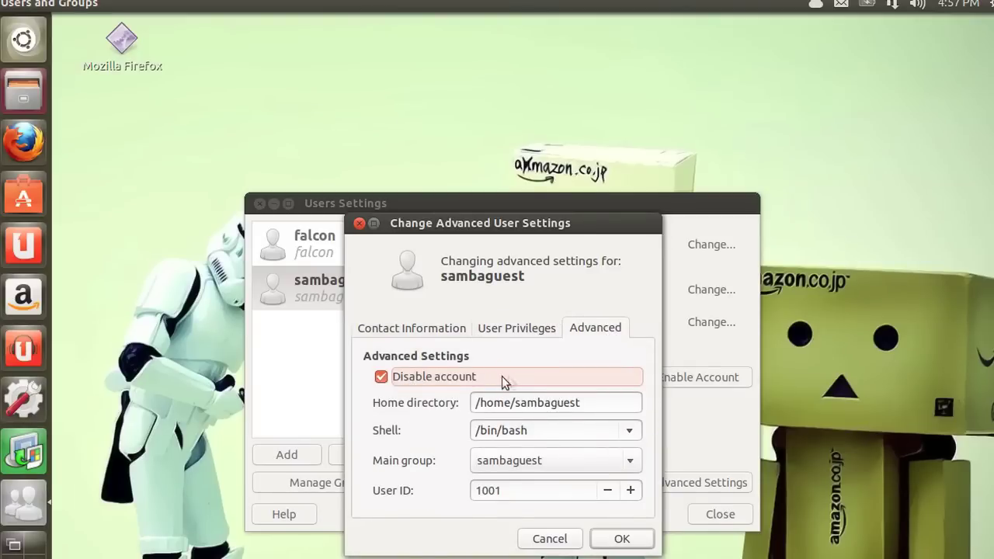
{"action": "triple_click", "coordinate": [543, 430]}
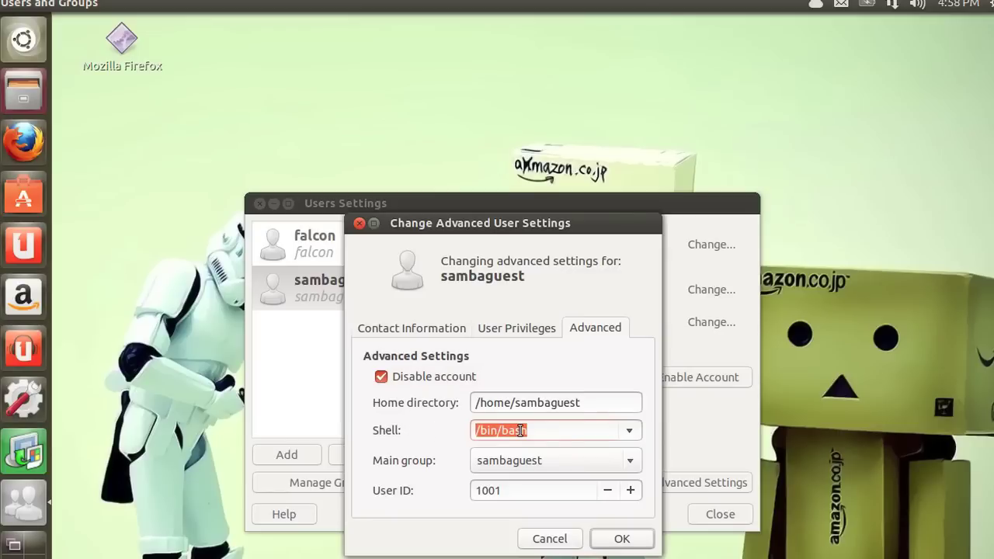
{"action": "left_click", "coordinate": [628, 432]}
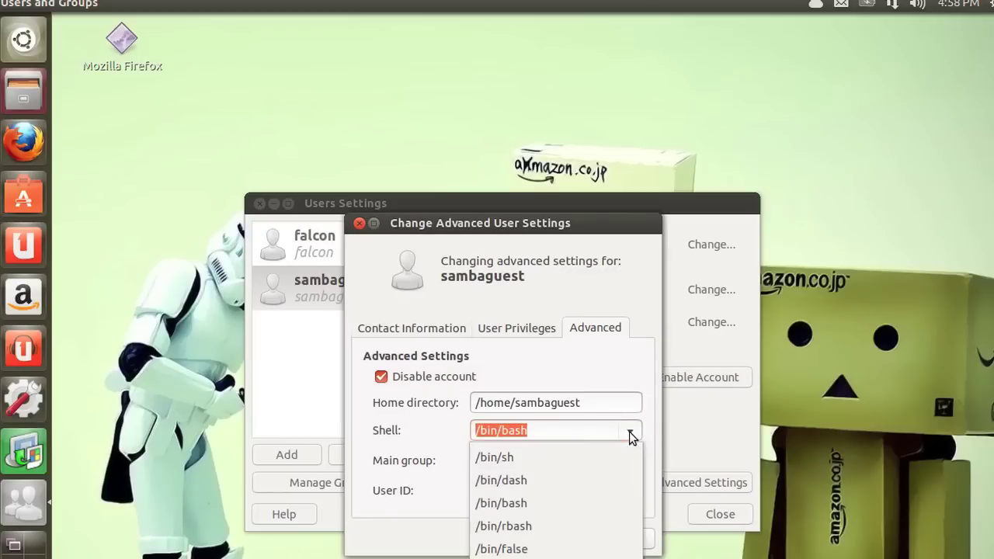
{"action": "left_click", "coordinate": [518, 550]}
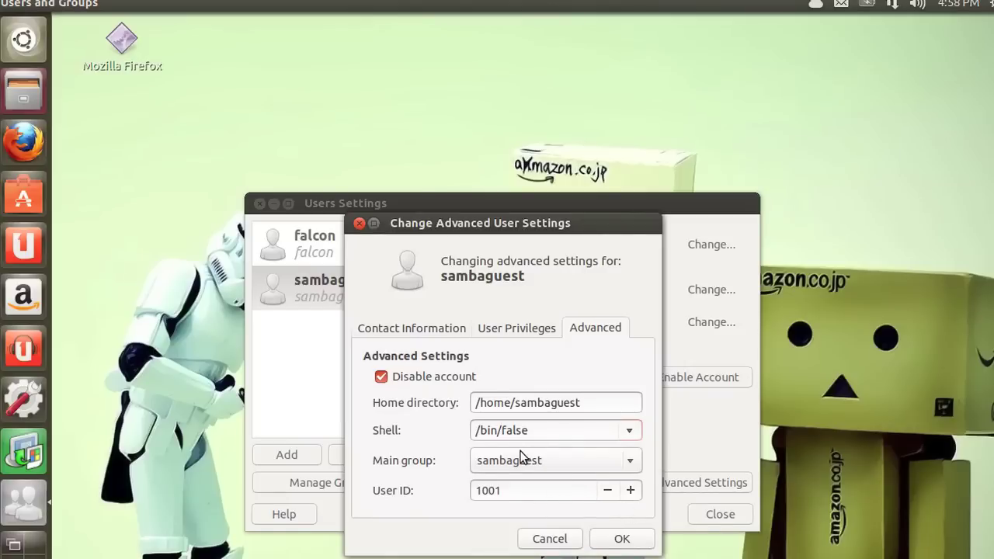
{"action": "key", "text": "Return"}
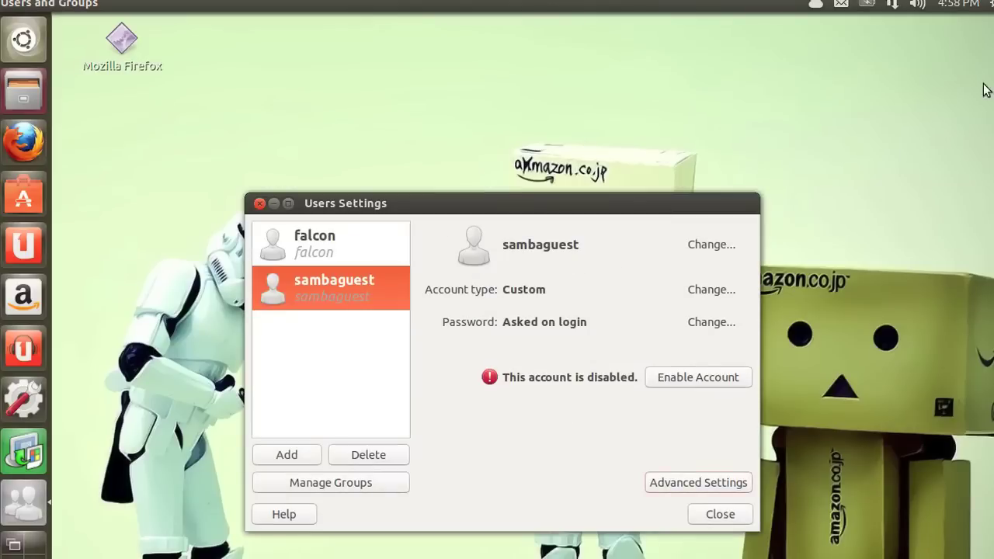
- Lower sambaguest's user ID below 1000, to 998, and save it
{"action": "left_click", "coordinate": [988, 4]}
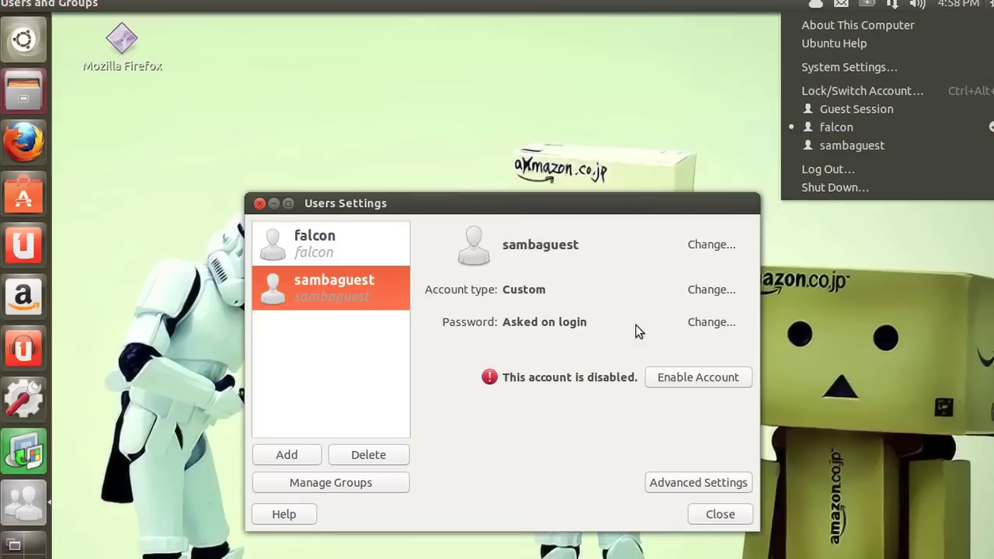
{"action": "left_click", "coordinate": [661, 377]}
{"action": "left_click", "coordinate": [677, 488]}
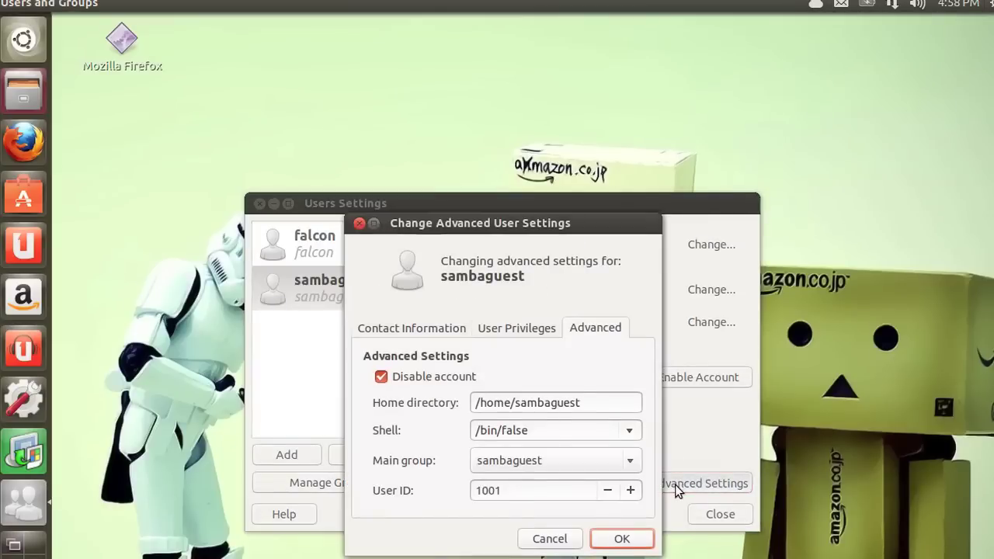
{"action": "left_click", "coordinate": [609, 491]}
{"action": "left_click", "coordinate": [608, 491]}
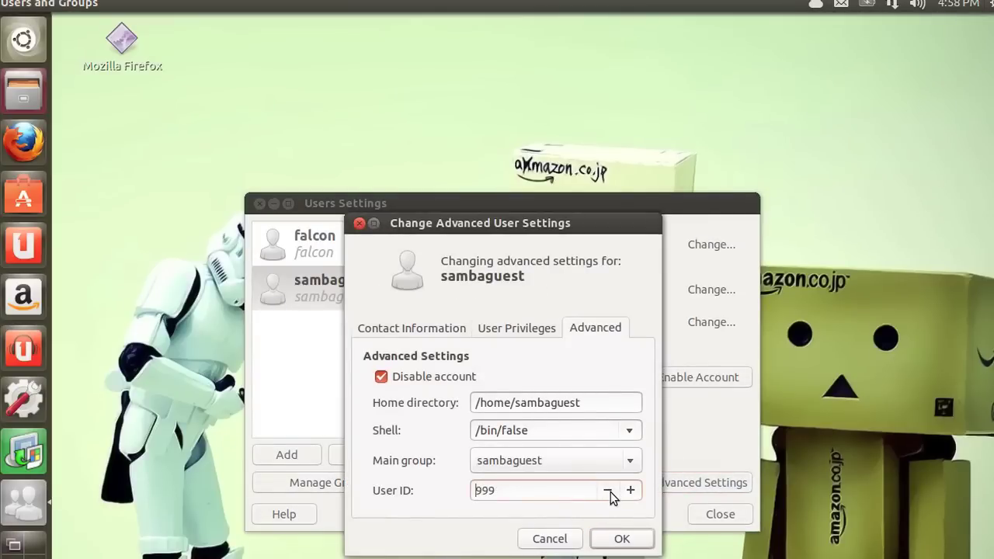
{"action": "left_click", "coordinate": [625, 539]}
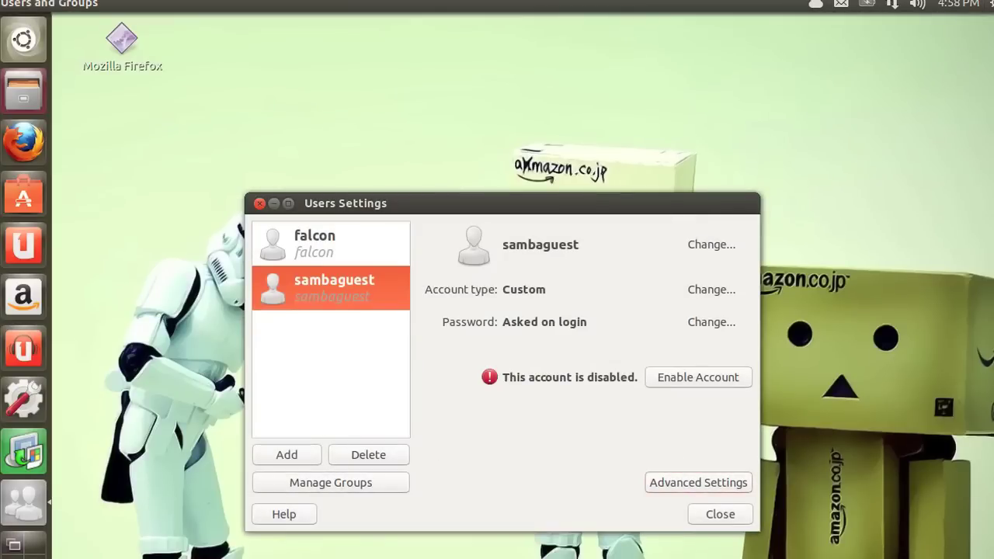
- Add sambaguest as a member of the sambashare group via Manage Groups
{"action": "left_click", "coordinate": [989, 5]}
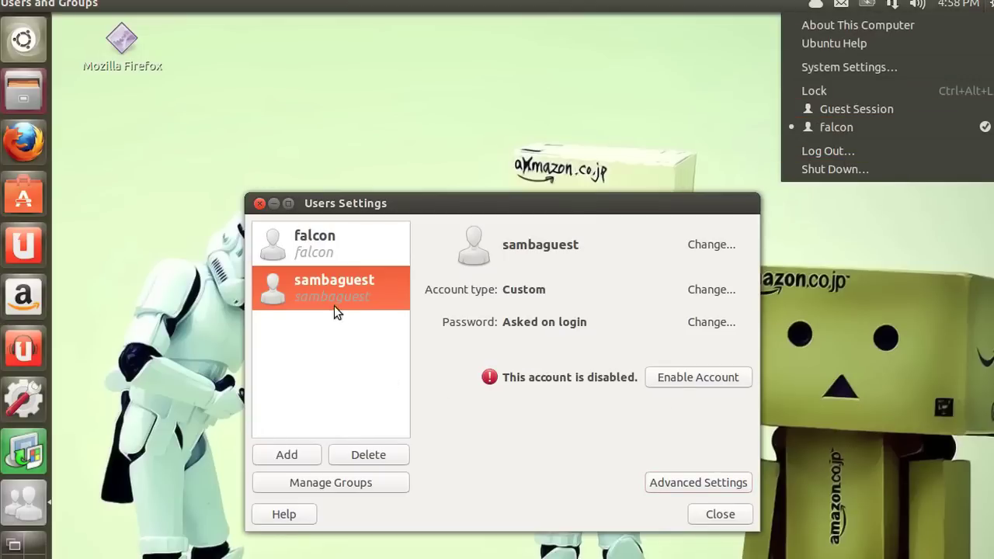
{"action": "left_click", "coordinate": [477, 448]}
{"action": "left_click", "coordinate": [393, 482]}
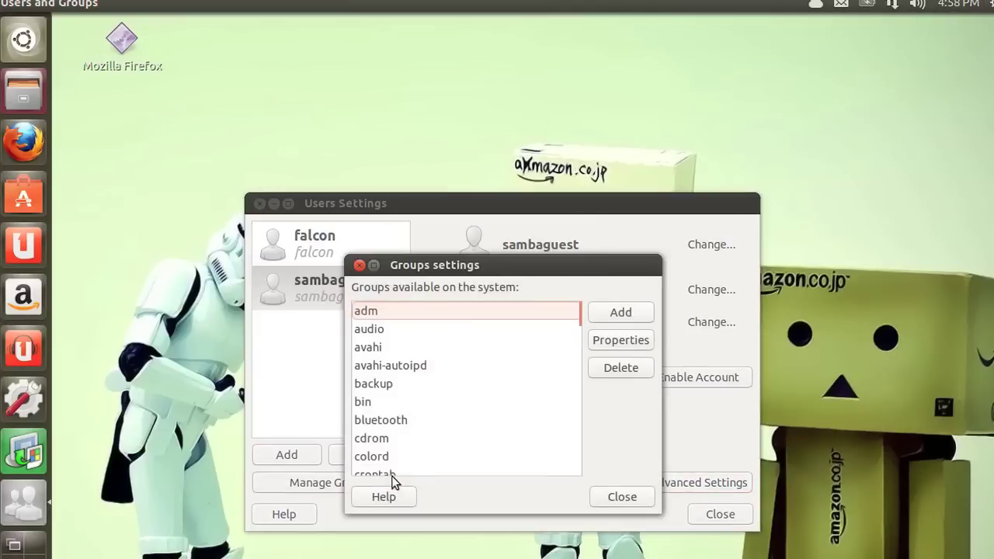
{"action": "left_click_drag", "start_coordinate": [586, 334], "coordinate": [588, 415]}
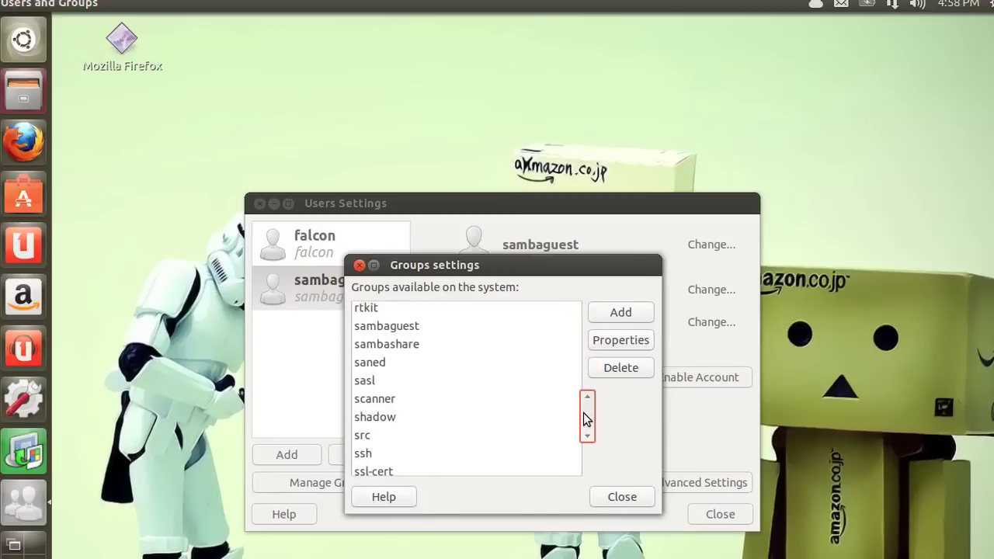
{"action": "double_click", "coordinate": [408, 352]}
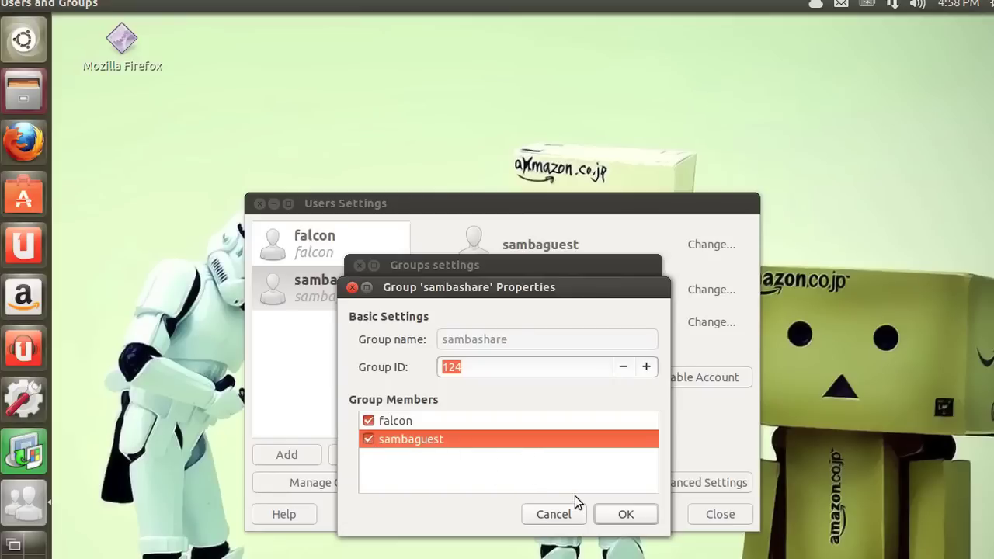
{"action": "left_click", "coordinate": [608, 512]}
{"action": "left_click", "coordinate": [616, 505]}
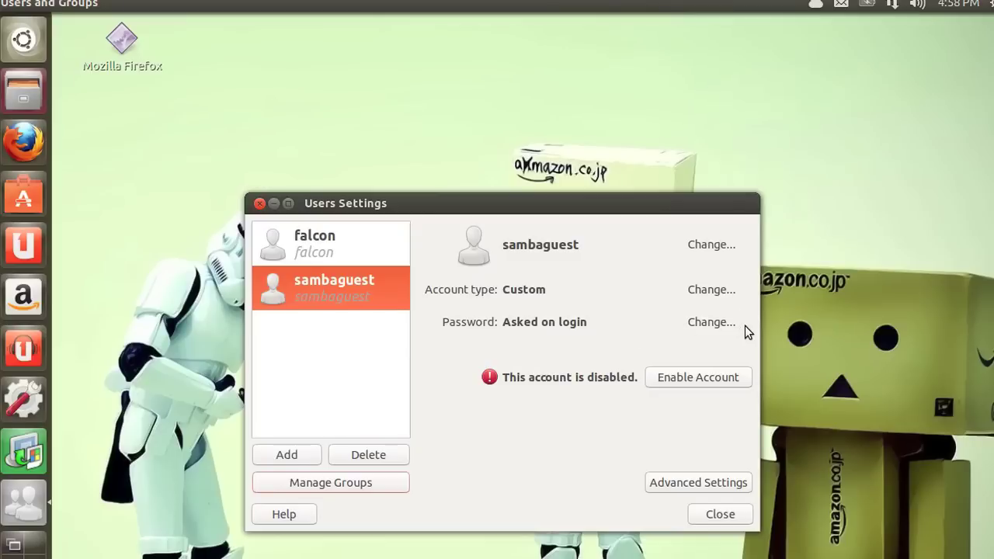
- Give sambaguest a randomly generated password and copy it
{"action": "left_click", "coordinate": [712, 321]}
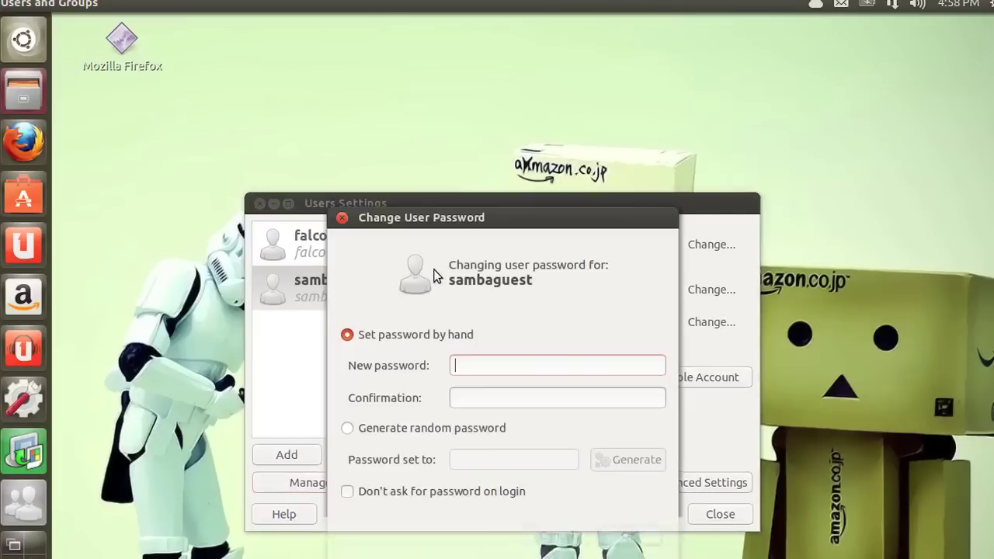
{"action": "left_click", "coordinate": [377, 433]}
{"action": "left_click", "coordinate": [602, 460]}
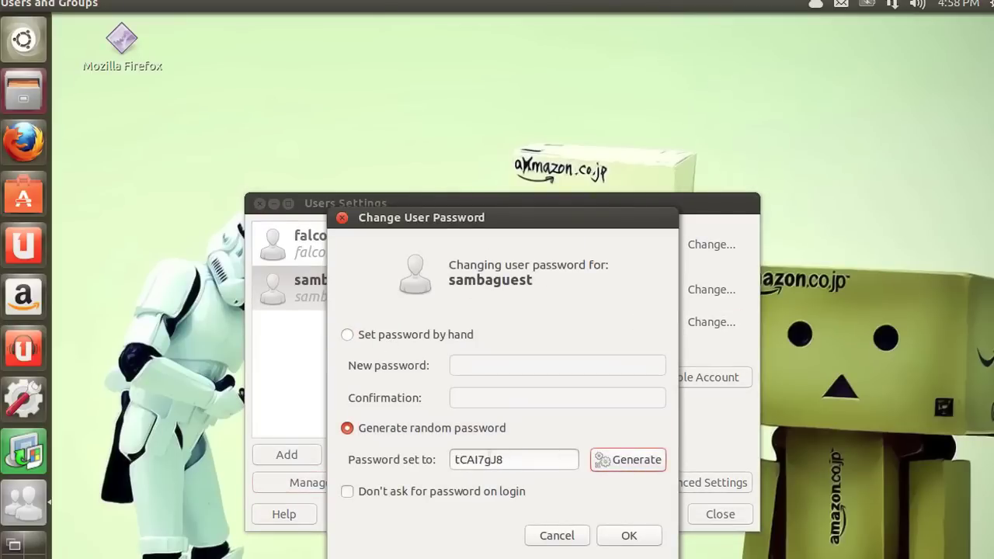
{"action": "double_click", "coordinate": [502, 460]}
{"action": "left_click", "coordinate": [629, 535]}
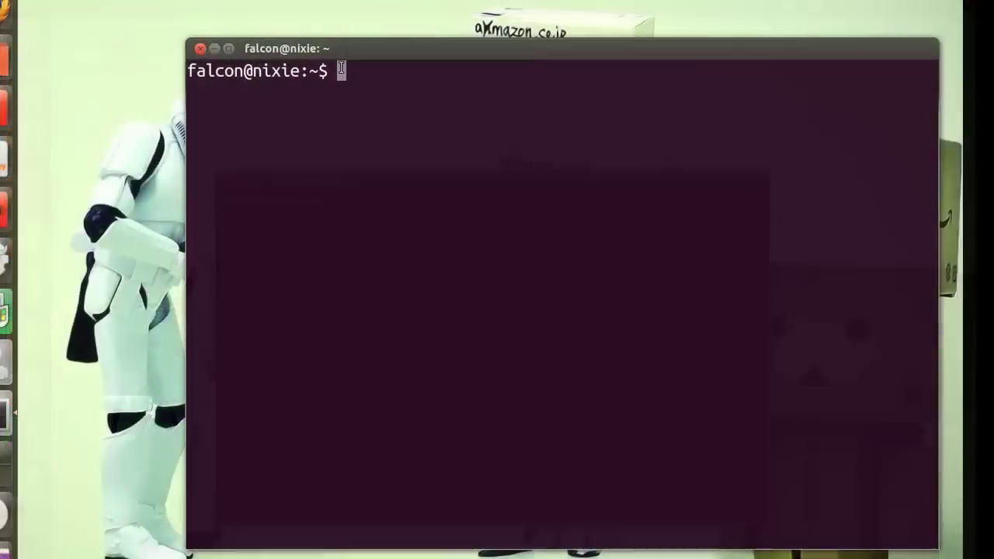
- Run cat /etc/group and check sambashare lists falcon and sambaguest as members
{"action": "type", "text": "cat /etc/group"}
{"action": "key", "text": "Return"}
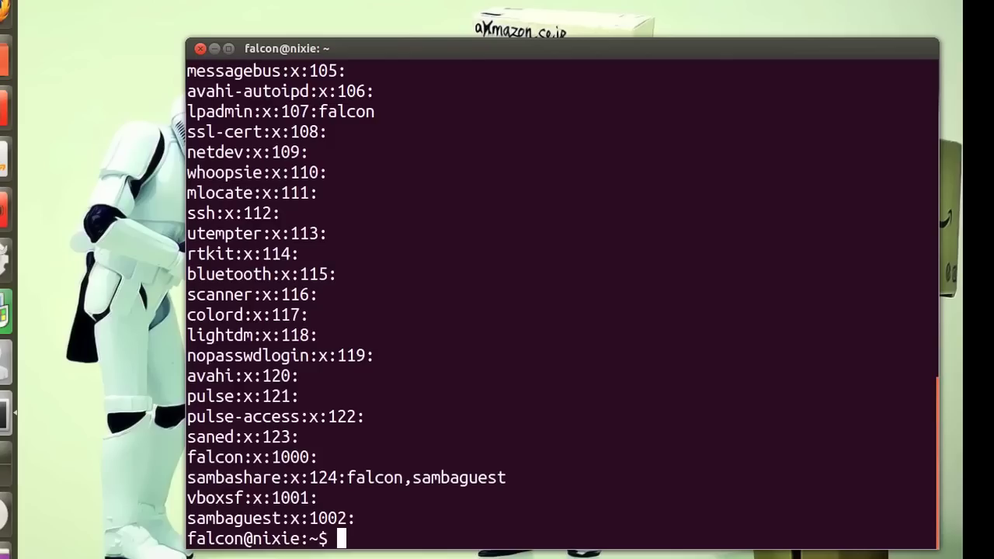
{"action": "left_click_drag", "start_coordinate": [318, 478], "coordinate": [527, 482]}
{"action": "left_click", "coordinate": [508, 530]}
- Run cat /etc/passwd and confirm sambaguest's login shell is /bin/false
{"action": "type", "text": "cat /etc/passwd"}
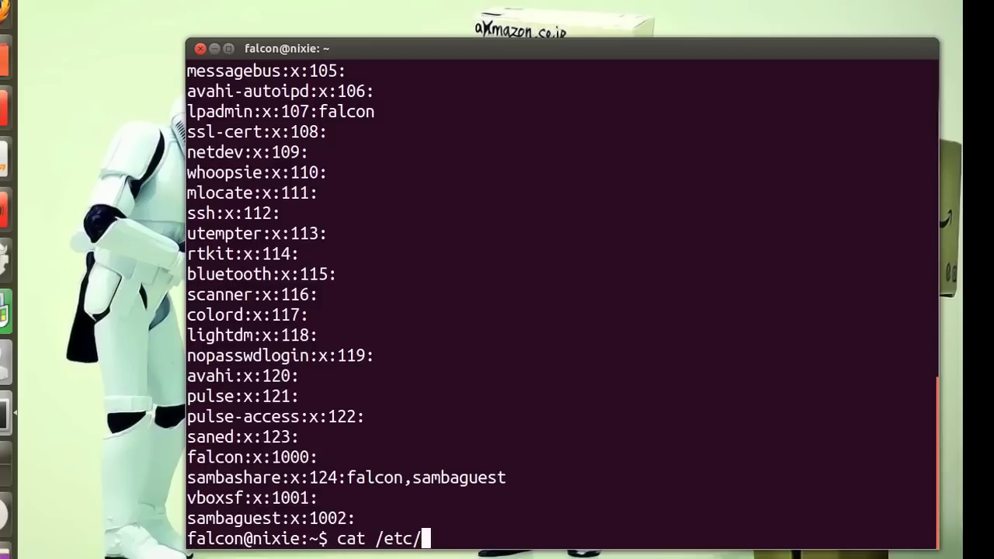
{"action": "key", "text": "Return"}
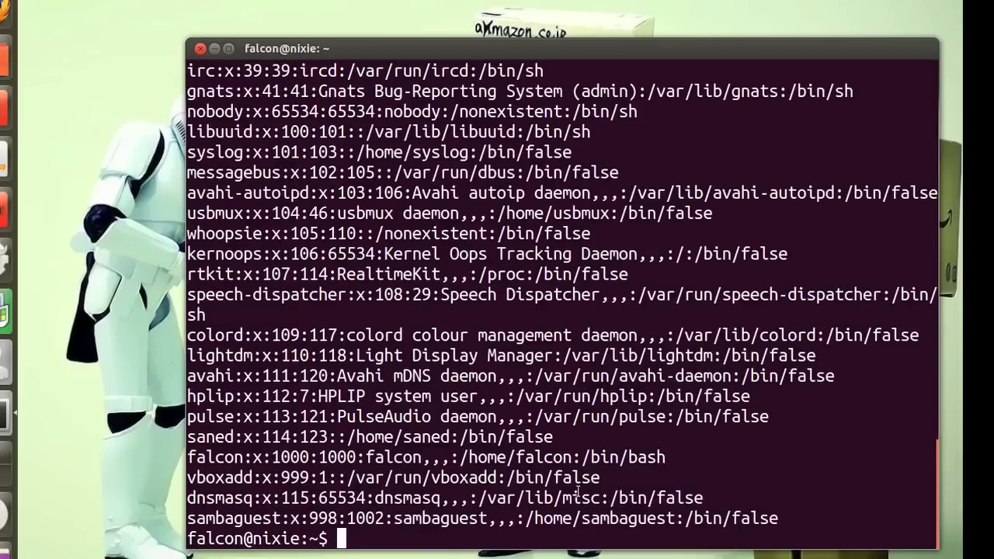
{"action": "left_click_drag", "start_coordinate": [689, 516], "coordinate": [765, 521]}
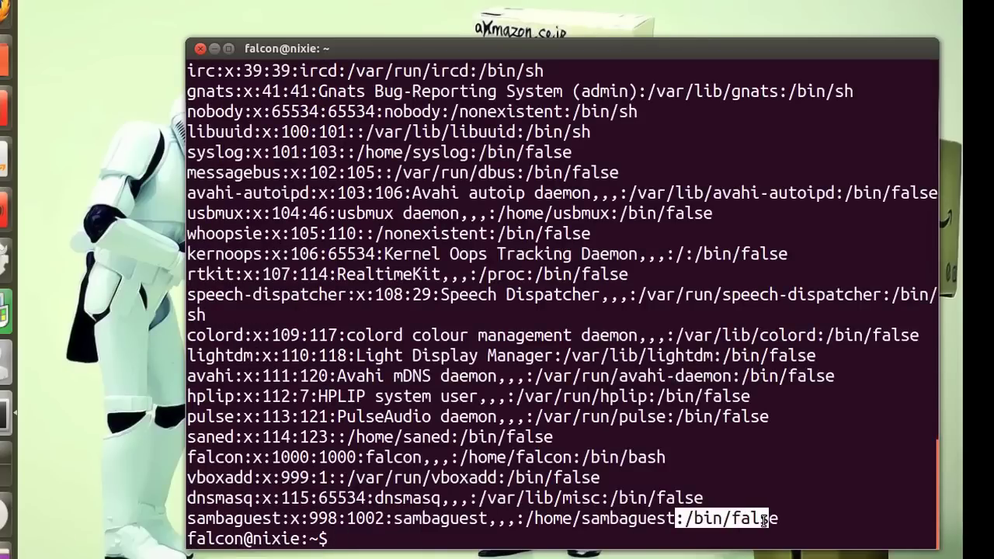
{"action": "left_click", "coordinate": [804, 522]}
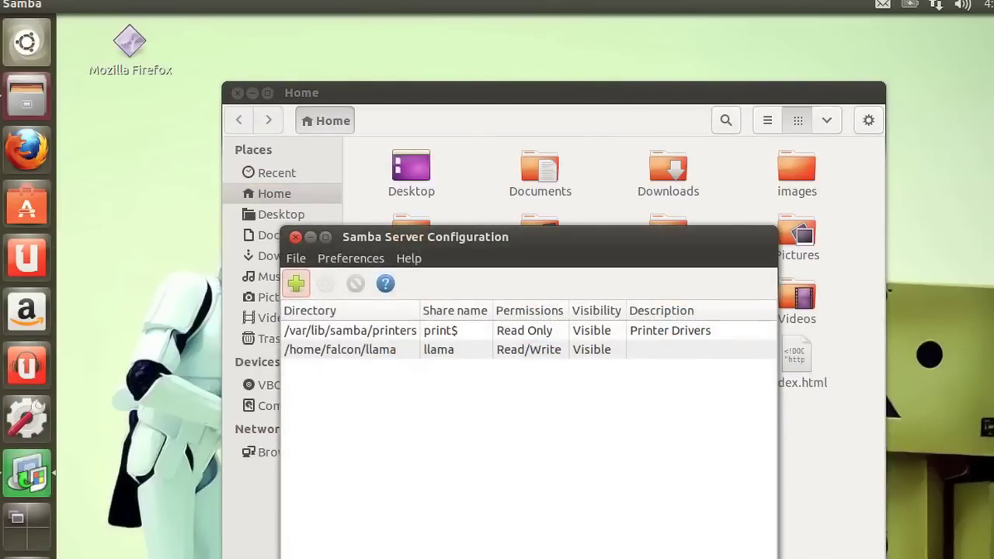
{"action": "left_click", "coordinate": [378, 351]}
- Set sambaguest as the Guest Account in Server Settings' Security tab, then close Samba configuration
{"action": "left_click", "coordinate": [351, 259]}
{"action": "left_click", "coordinate": [362, 279]}
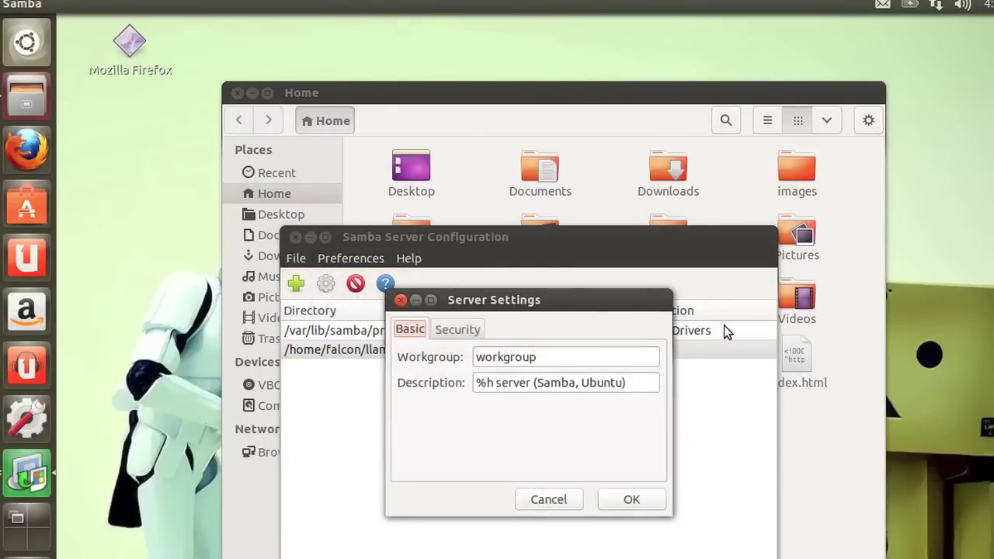
{"action": "left_click", "coordinate": [458, 330]}
{"action": "left_click", "coordinate": [610, 466]}
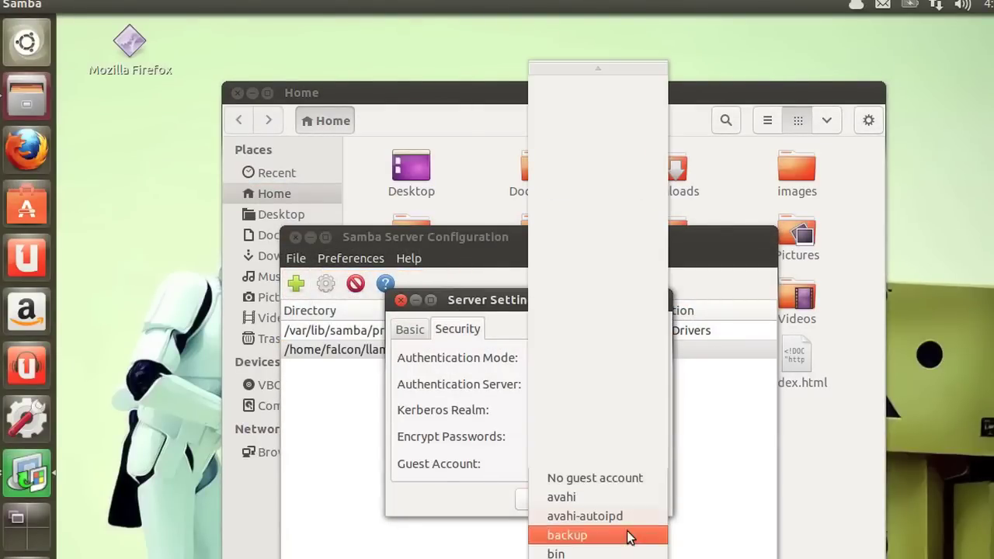
{"action": "scroll", "coordinate": [595, 505], "scroll_direction": "down", "scroll_amount": 10}
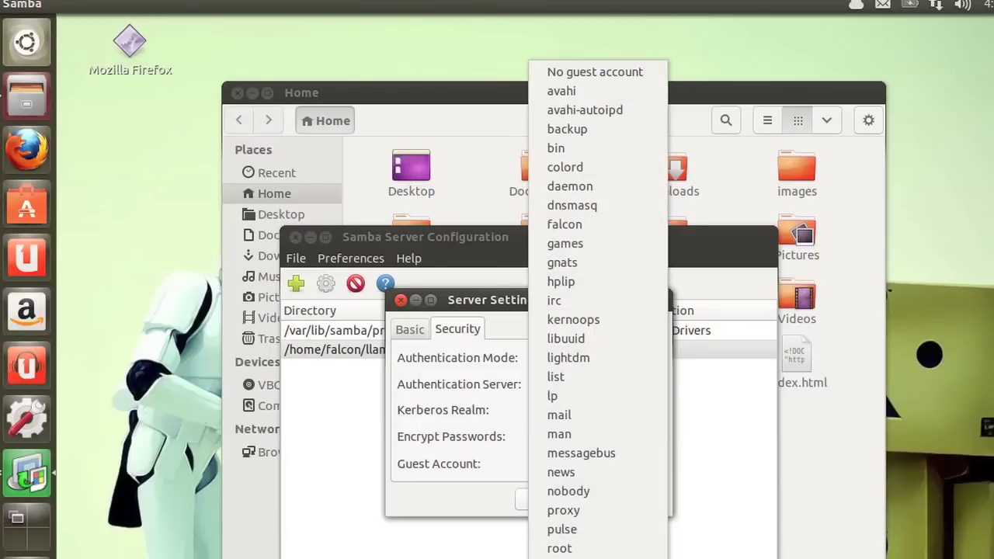
{"action": "left_click", "coordinate": [575, 553]}
{"action": "left_click", "coordinate": [630, 502]}
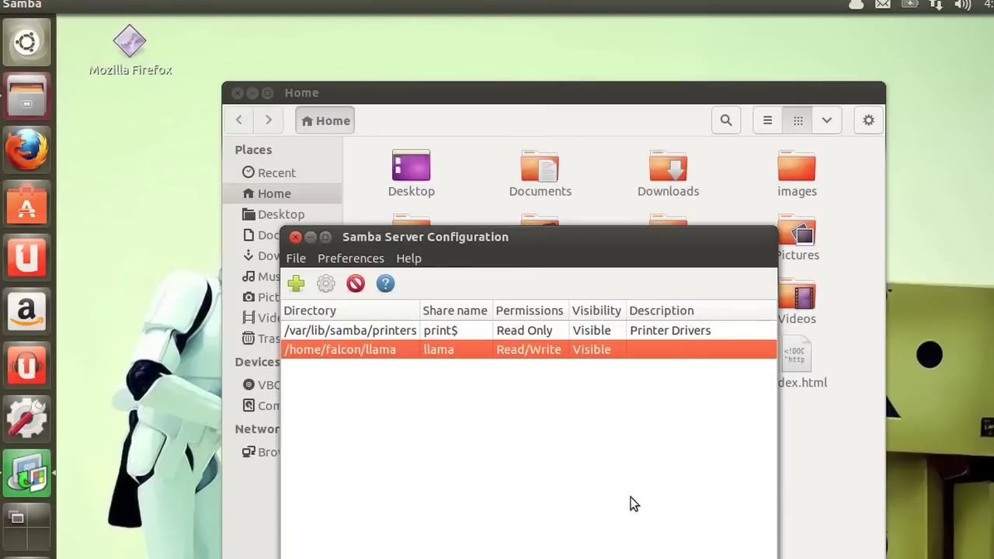
{"action": "left_click", "coordinate": [310, 237]}
- Set the llama folder's group to sambashare in its Properties Permissions tab
{"action": "left_click", "coordinate": [411, 233]}
{"action": "right_click", "coordinate": [409, 233]}
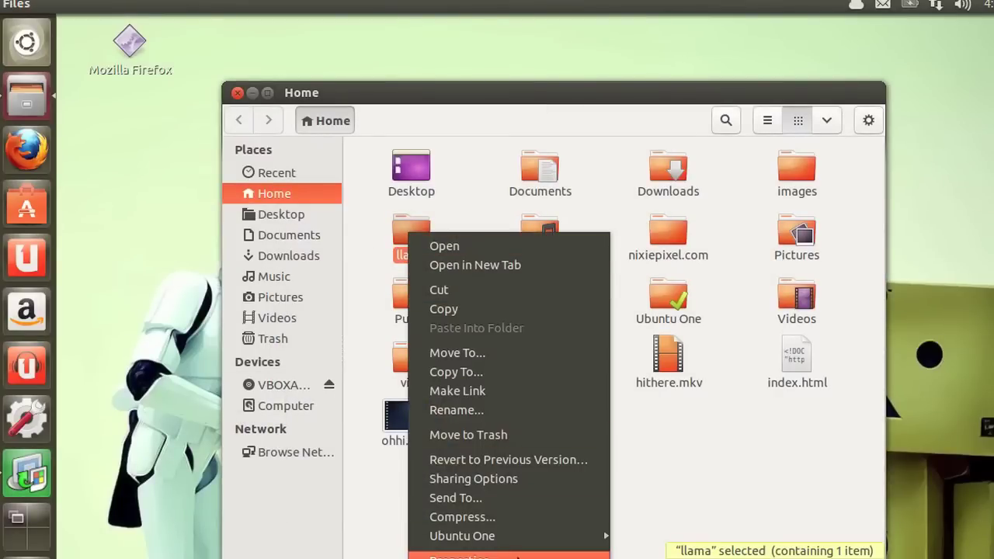
{"action": "left_click", "coordinate": [466, 556]}
{"action": "key", "text": "ctrl+Page_Down"}
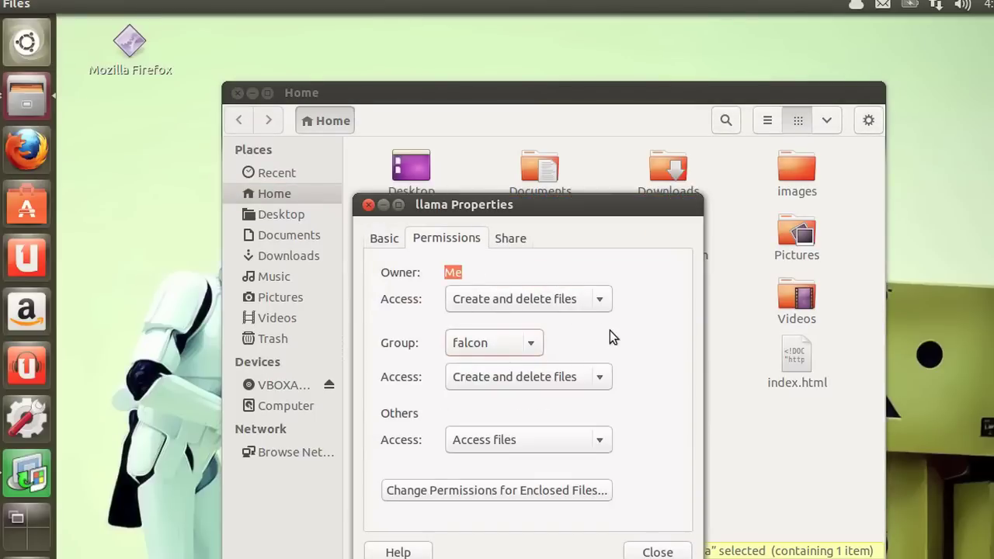
{"action": "left_click", "coordinate": [470, 343]}
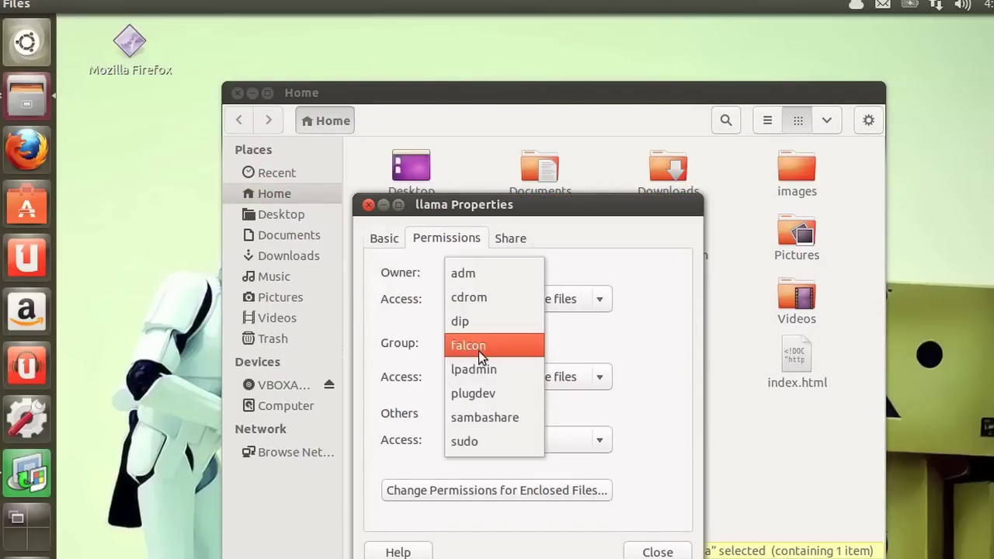
{"action": "left_click", "coordinate": [525, 417]}
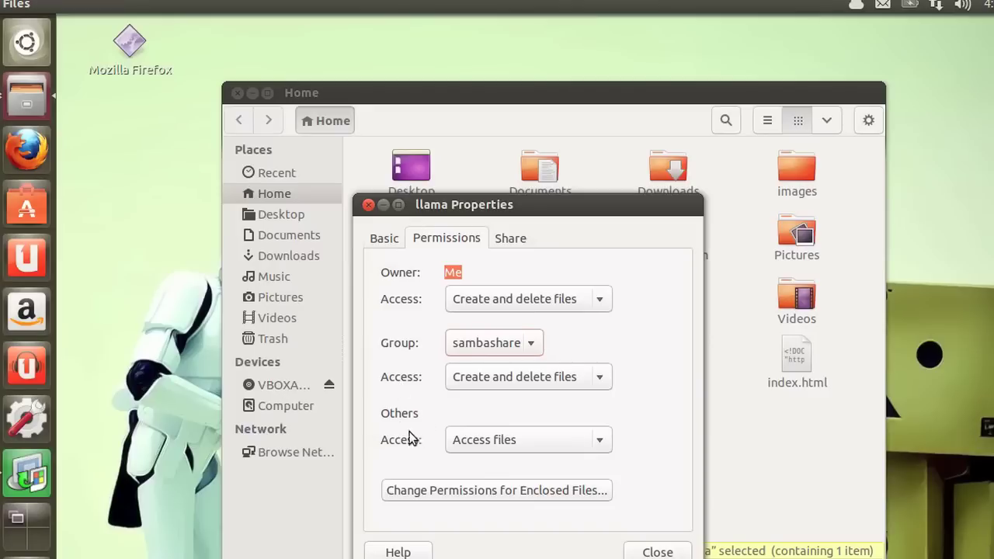
{"action": "left_click", "coordinate": [378, 240]}
{"action": "left_click", "coordinate": [417, 241]}
{"action": "left_click", "coordinate": [651, 552]}
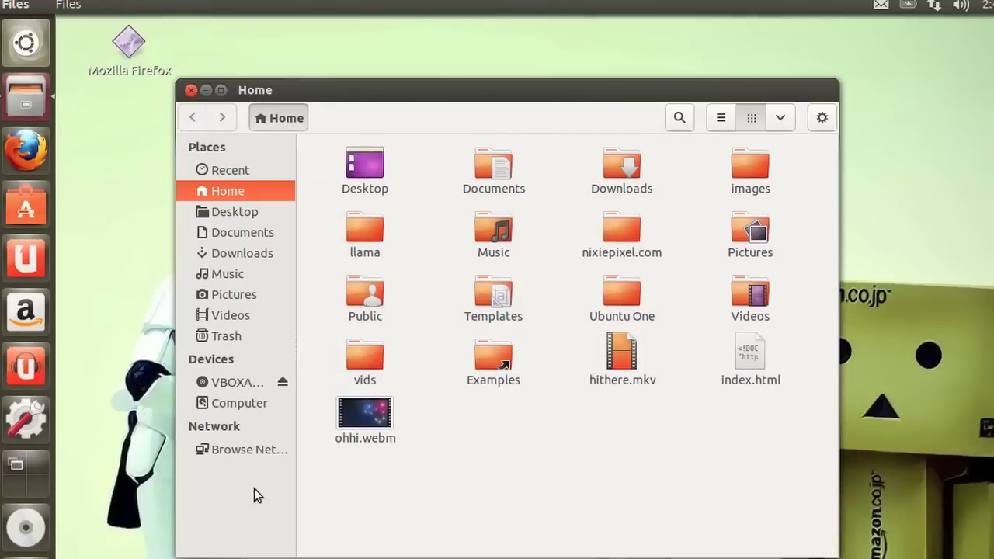
- Browse Network > Windows Network > WORKGROUP > NIXIE and open the llama share
{"action": "left_click", "coordinate": [254, 450]}
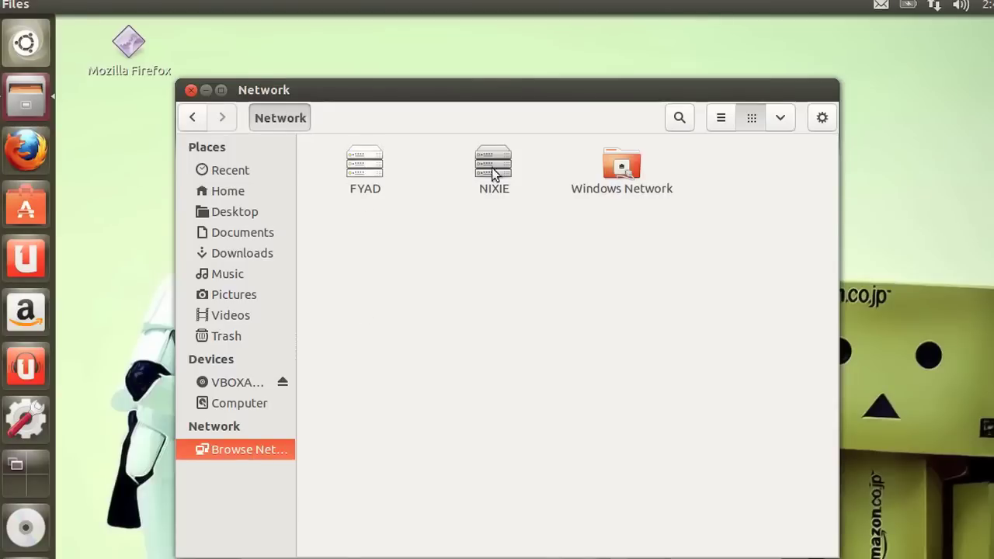
{"action": "double_click", "coordinate": [609, 167]}
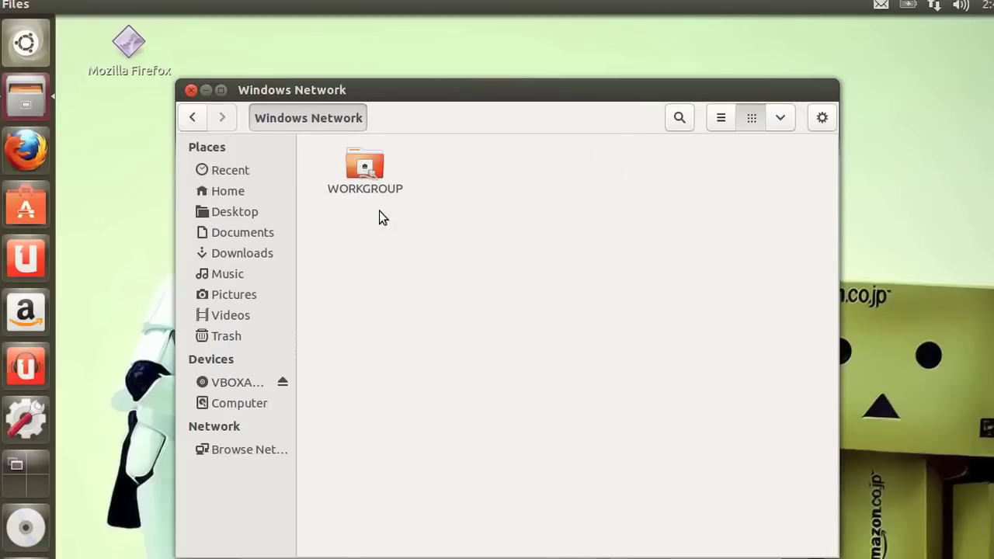
{"action": "double_click", "coordinate": [368, 181]}
{"action": "left_click", "coordinate": [497, 175]}
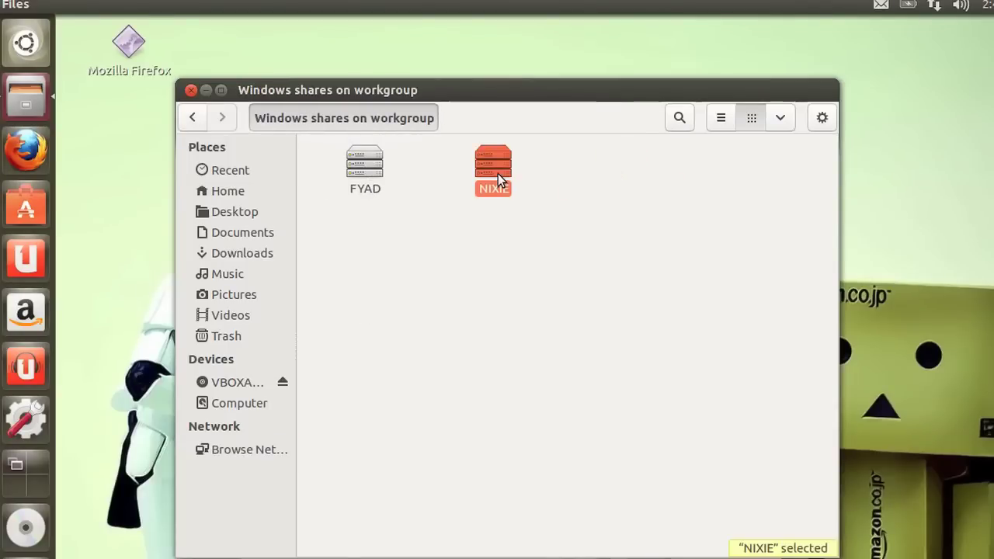
{"action": "double_click", "coordinate": [498, 173]}
{"action": "left_click", "coordinate": [374, 163]}
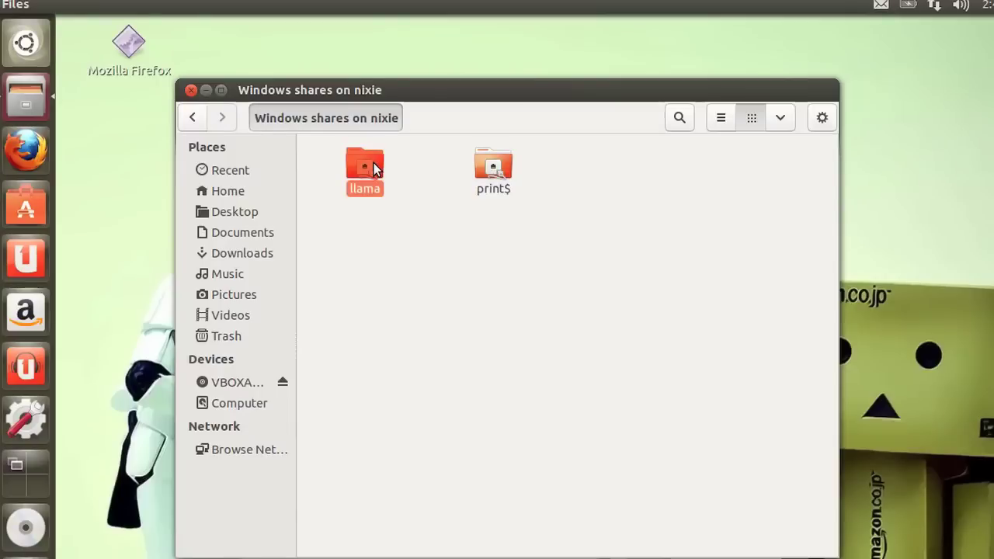
{"action": "double_click", "coordinate": [374, 163]}
- View omgcute.jpg from the share, then close the image viewer
{"action": "left_click", "coordinate": [378, 165]}
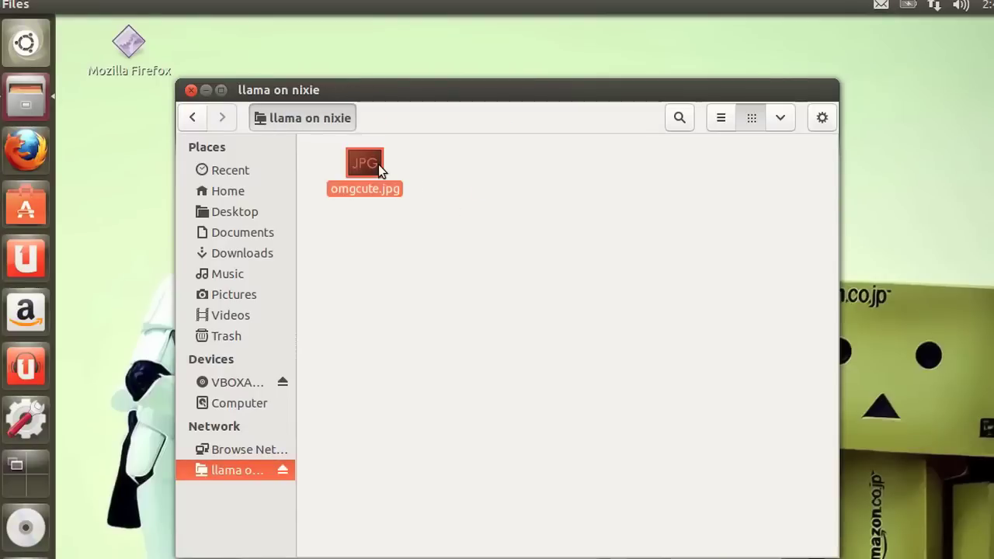
{"action": "double_click", "coordinate": [378, 165]}
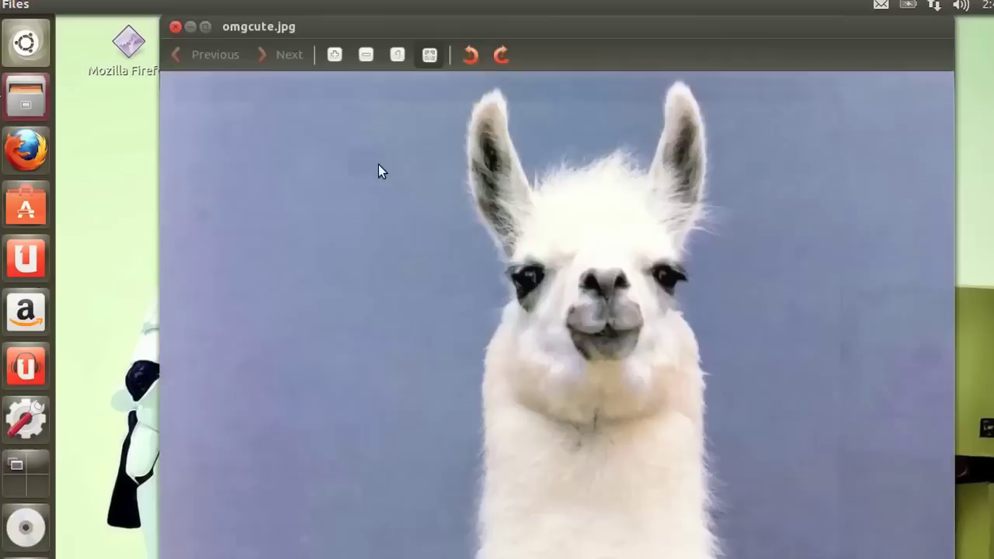
{"action": "left_click", "coordinate": [171, 27]}
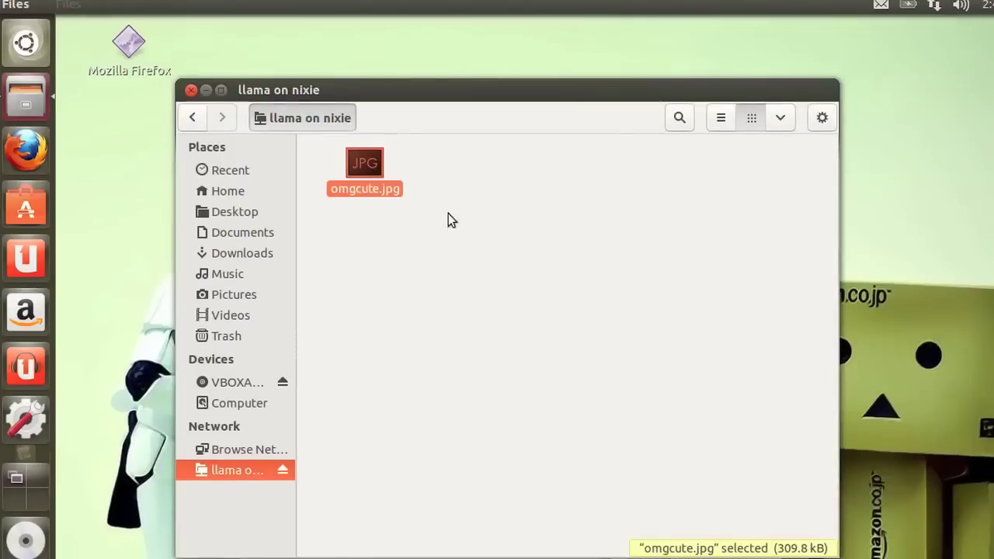
- Create a new folder named yayserver inside the llama share
{"action": "left_click", "coordinate": [495, 239]}
{"action": "right_click", "coordinate": [495, 238]}
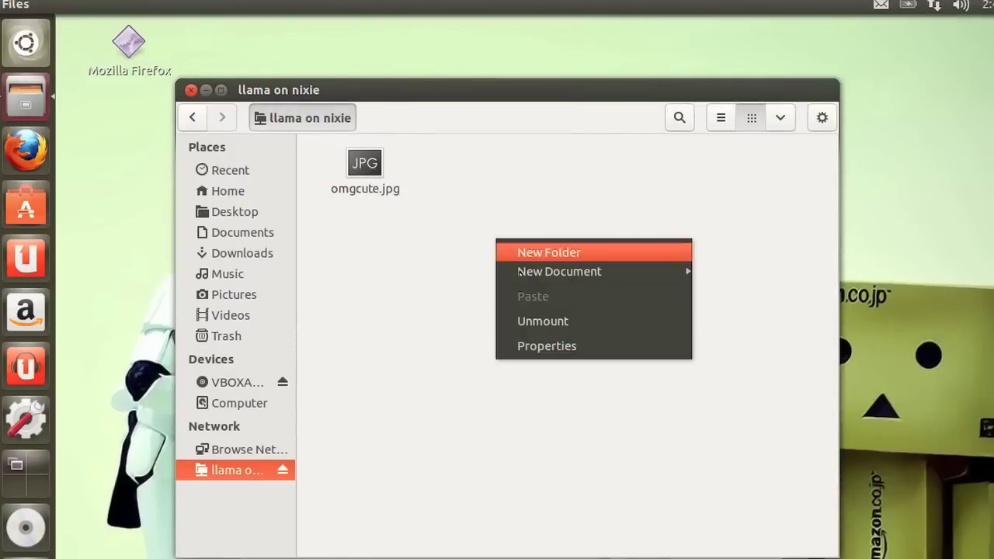
{"action": "left_click", "coordinate": [562, 253]}
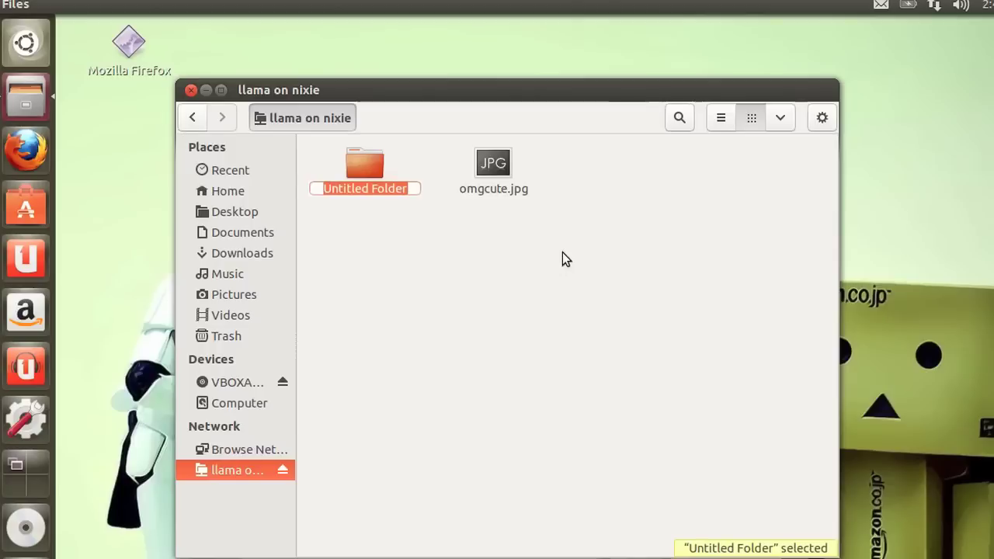
{"action": "type", "text": "yayserver"}
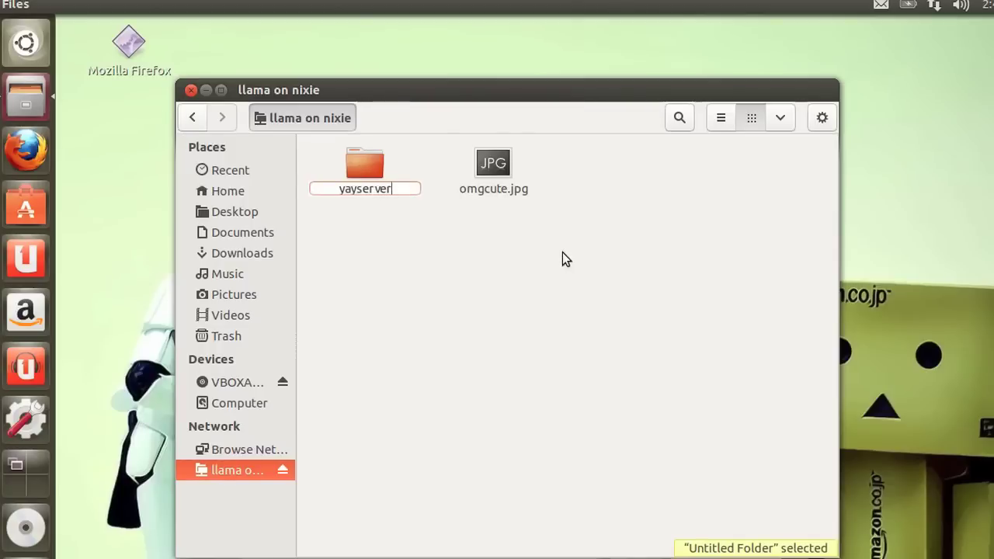
{"action": "key", "text": "Return"}
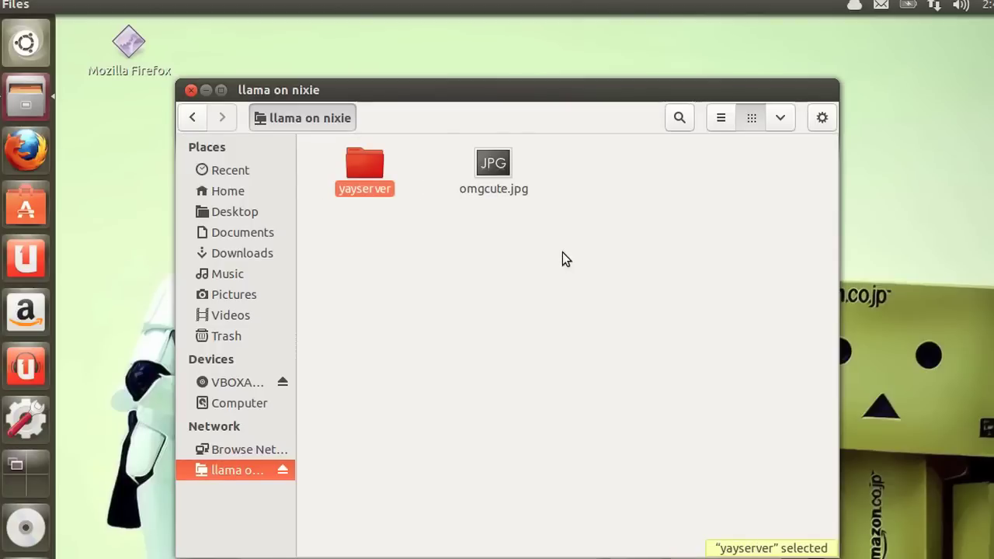